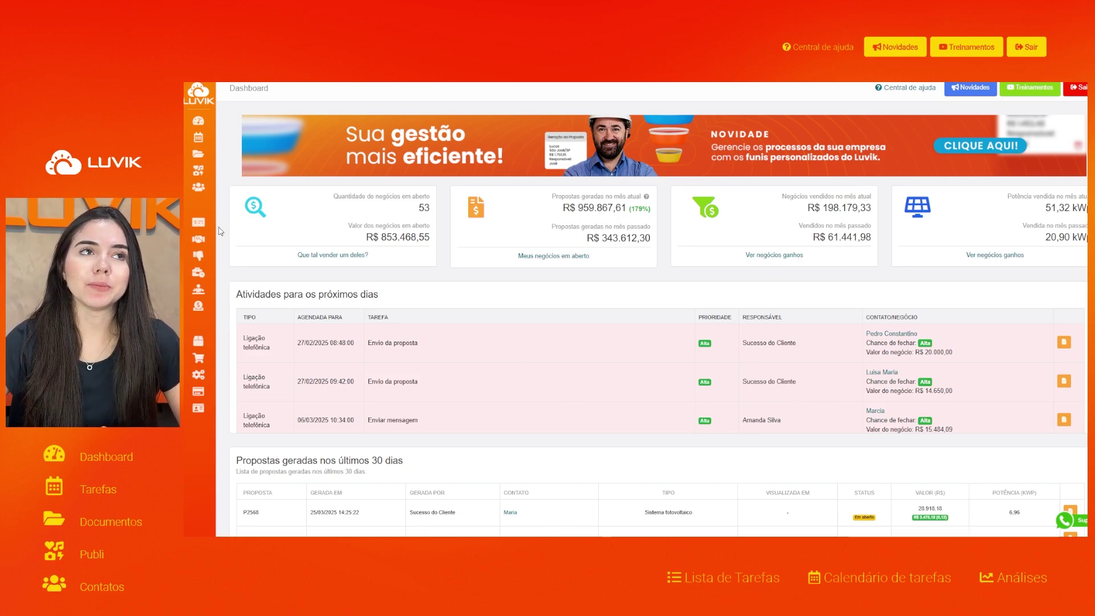
Start a new photovoltaic deal with contact type Pessoa física and origin Indicação.
{"action": "mouse_move", "coordinate": [204, 227]}
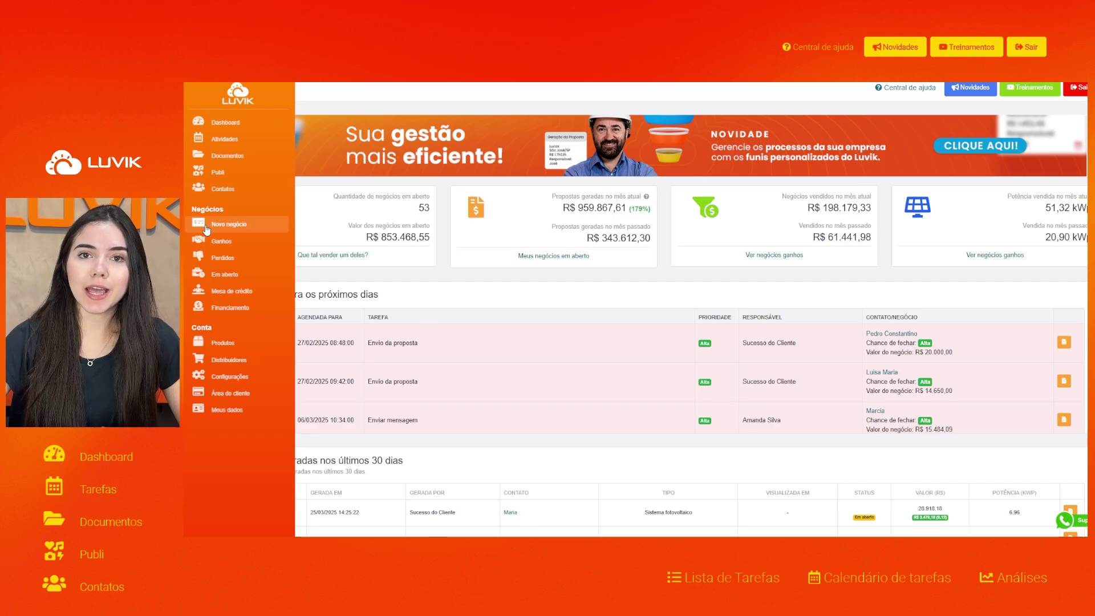
{"action": "left_click", "coordinate": [205, 226]}
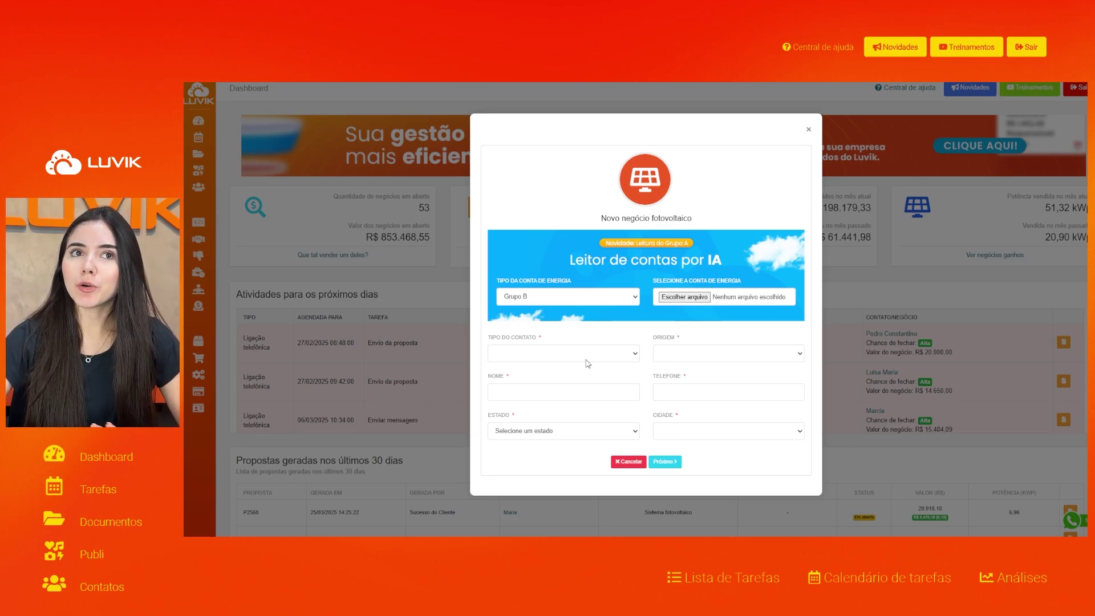
{"action": "left_click", "coordinate": [563, 378]}
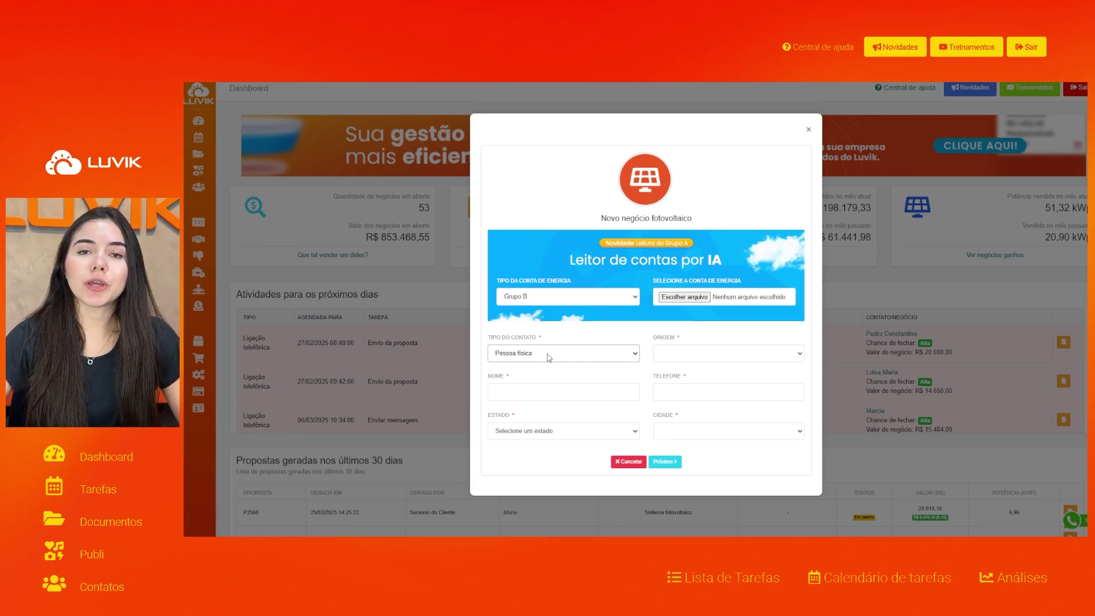
{"action": "left_click", "coordinate": [682, 352]}
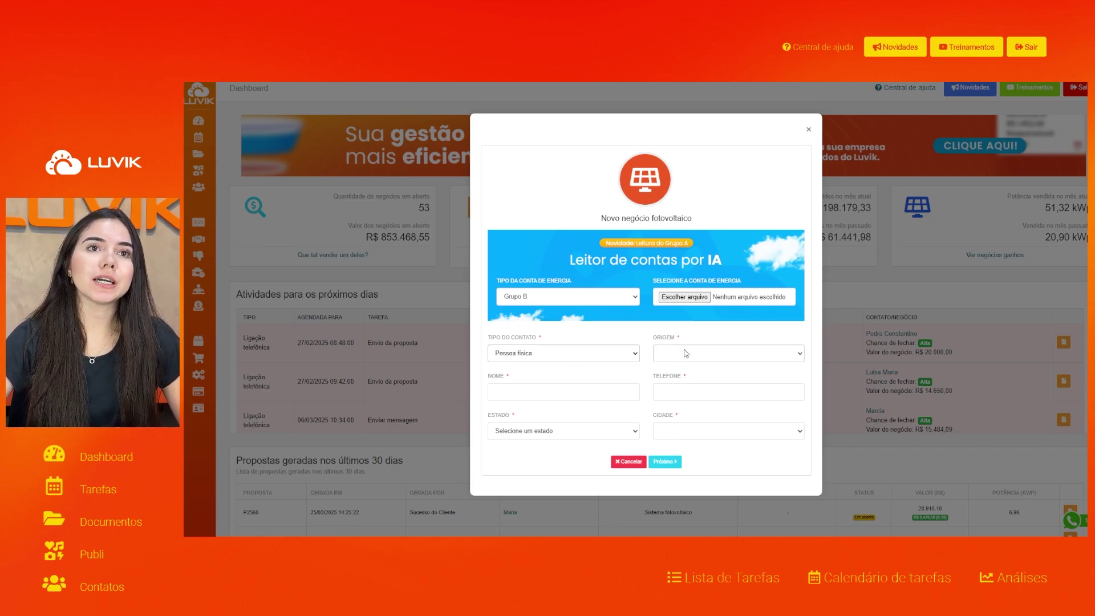
{"action": "left_click", "coordinate": [651, 424]}
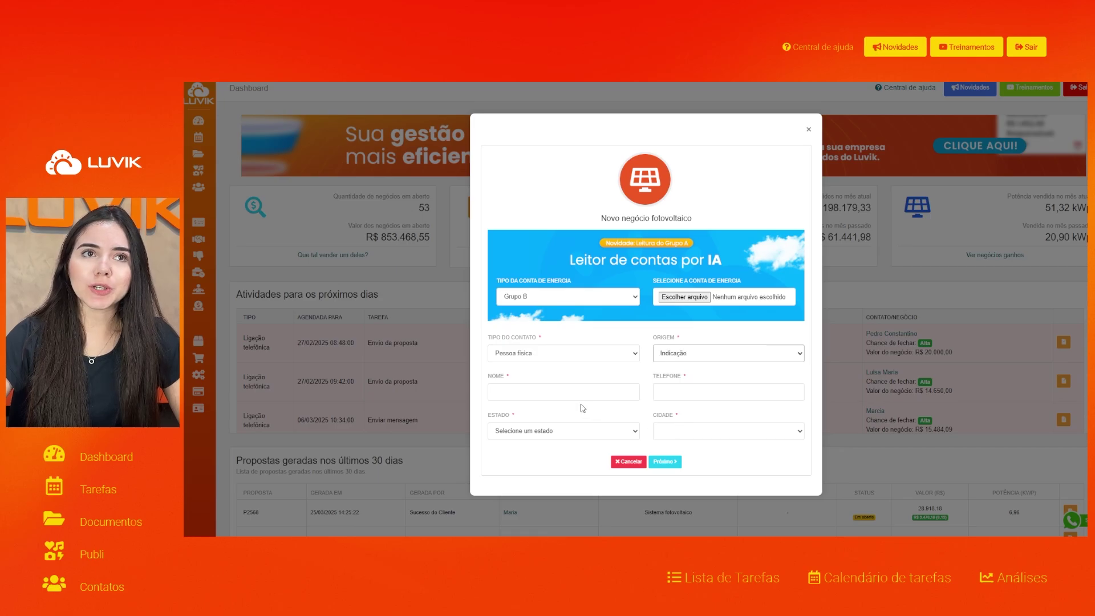
Fill in the contact's name and phone number for the new deal.
{"action": "left_click", "coordinate": [572, 399]}
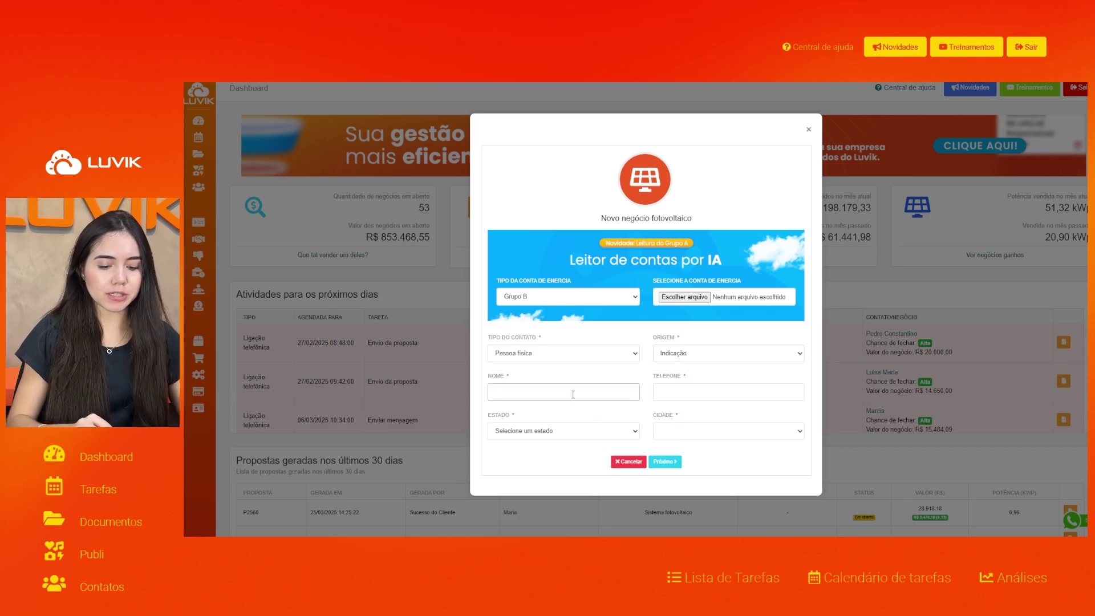
{"action": "type", "text": "José"}
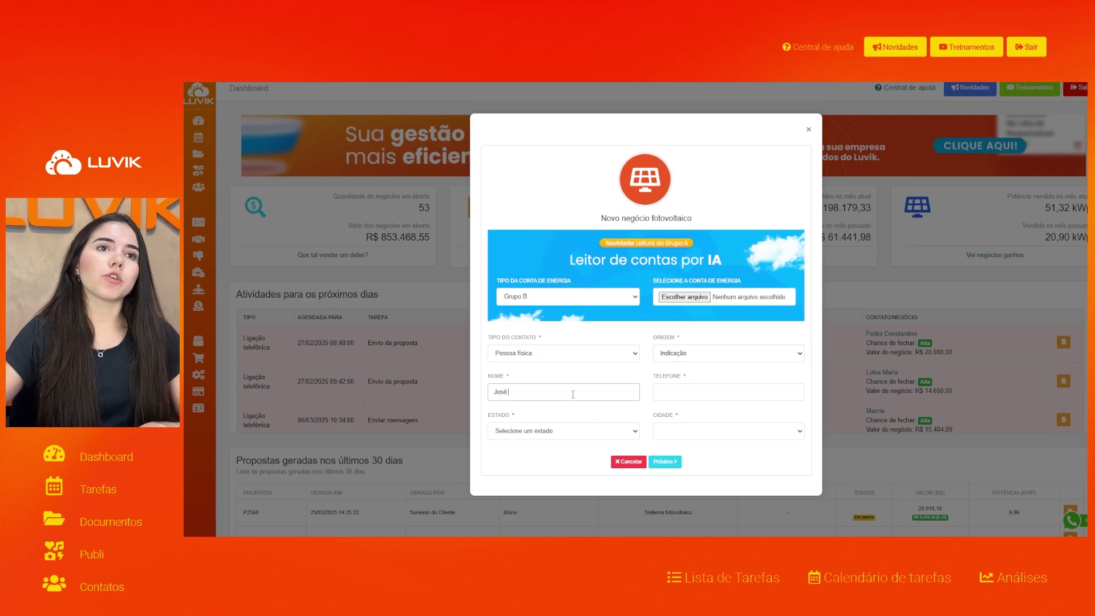
{"action": "left_click", "coordinate": [733, 393]}
{"action": "left_click", "coordinate": [735, 412]}
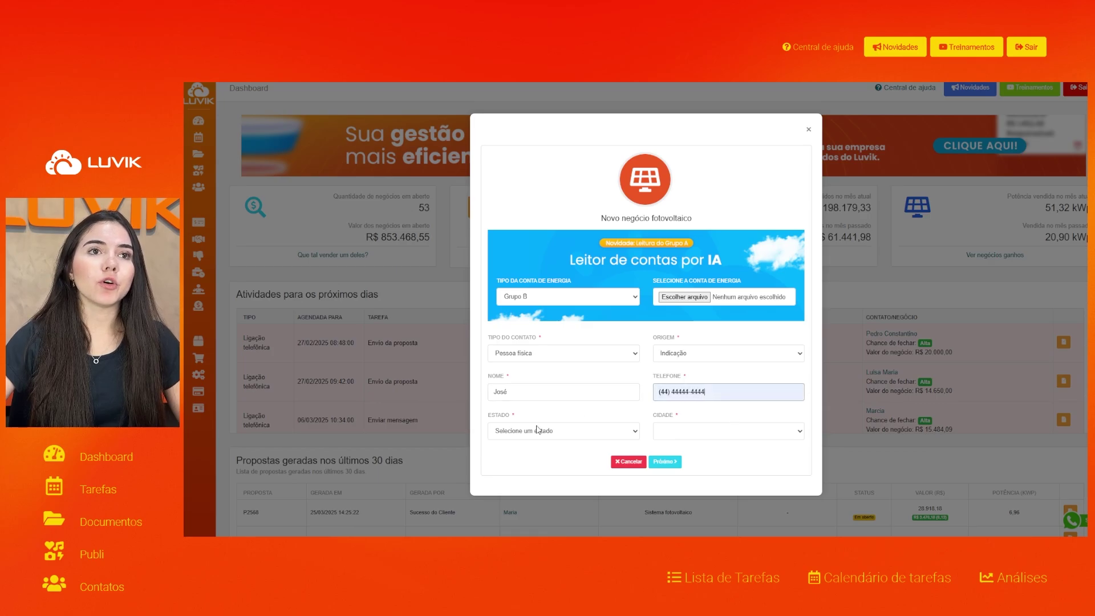
Set the contact's state to São Paulo and city to Mococa, and proceed to the energy bill data.
{"action": "left_click", "coordinate": [539, 431]}
{"action": "key", "text": "s"}
{"action": "key", "text": "s"}
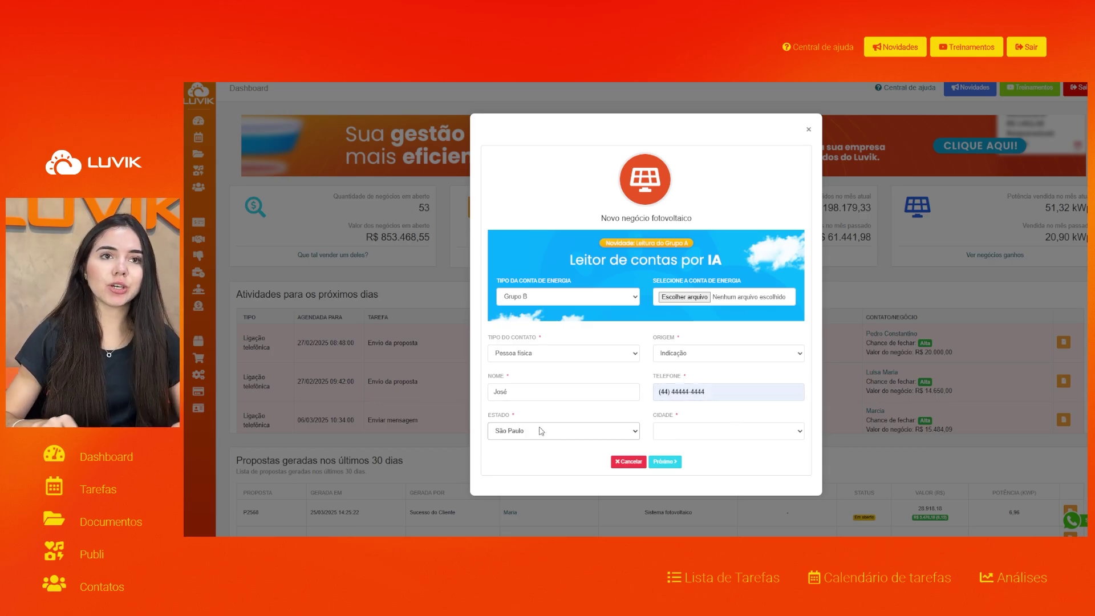
{"action": "left_click", "coordinate": [730, 432]}
{"action": "type", "text": "moc"}
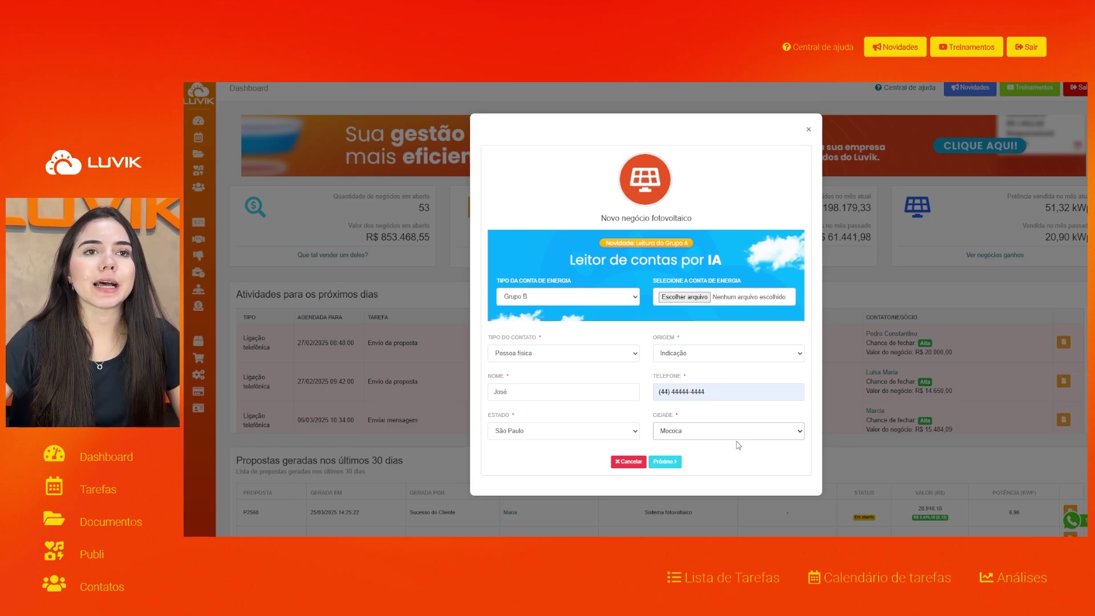
{"action": "left_click", "coordinate": [665, 461]}
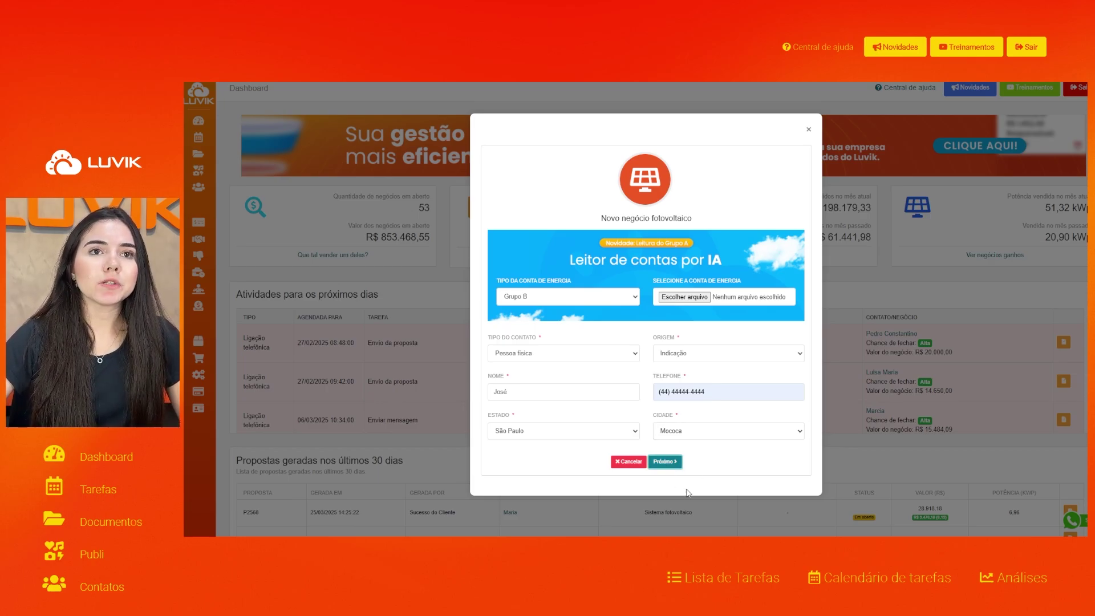
{"action": "left_click", "coordinate": [665, 461]}
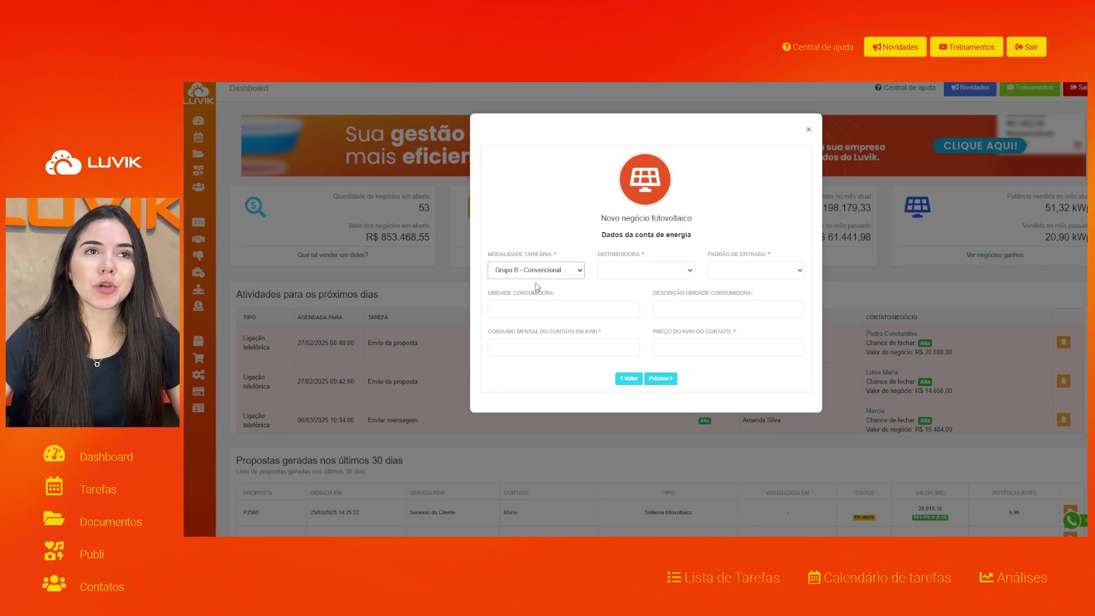
Choose CPFL Santa Cruz as the energy distributor and Bifásico as the service entrance standard.
{"action": "left_click", "coordinate": [632, 277]}
{"action": "left_click", "coordinate": [637, 407]}
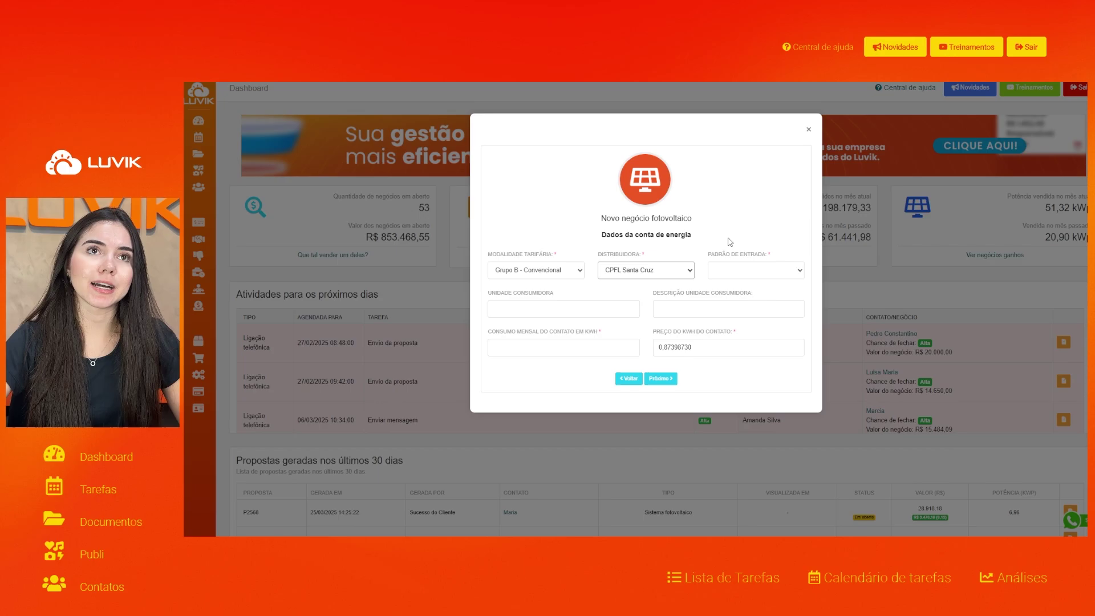
{"action": "left_click", "coordinate": [749, 275]}
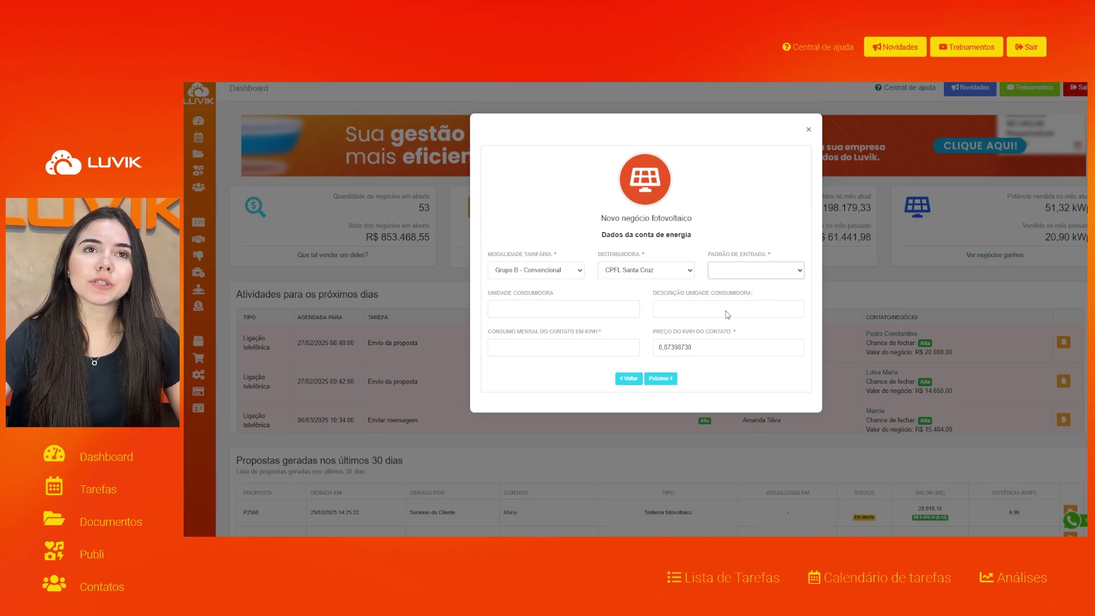
{"action": "left_click", "coordinate": [729, 314]}
Enter a monthly consumption of 600 kWh, leaving the consumer unit fields blank, and proceed to the deal details.
{"action": "left_click", "coordinate": [638, 317]}
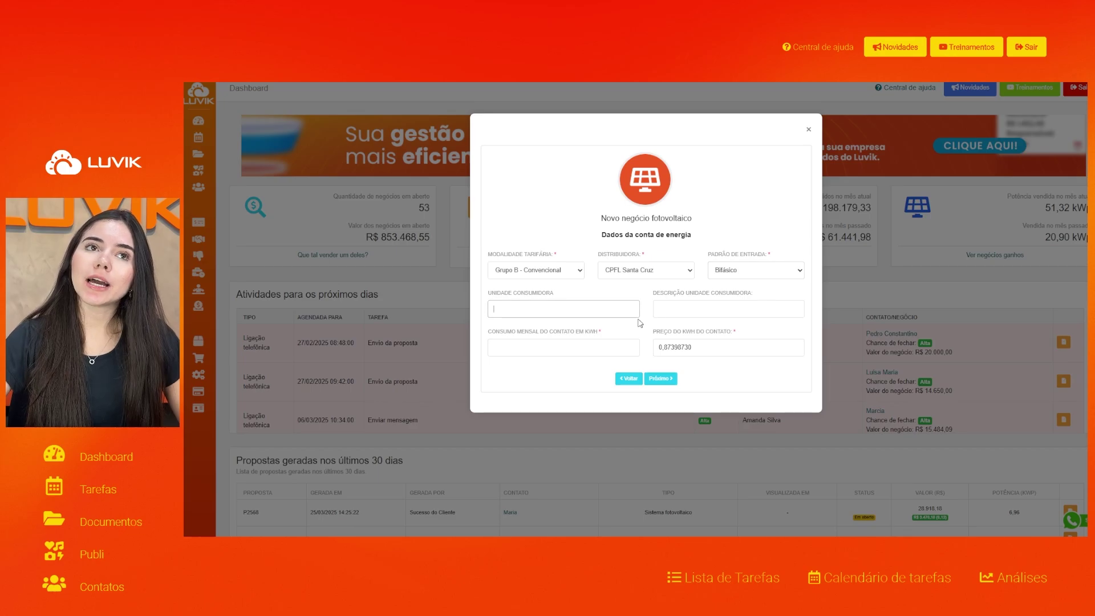
{"action": "left_click", "coordinate": [739, 311]}
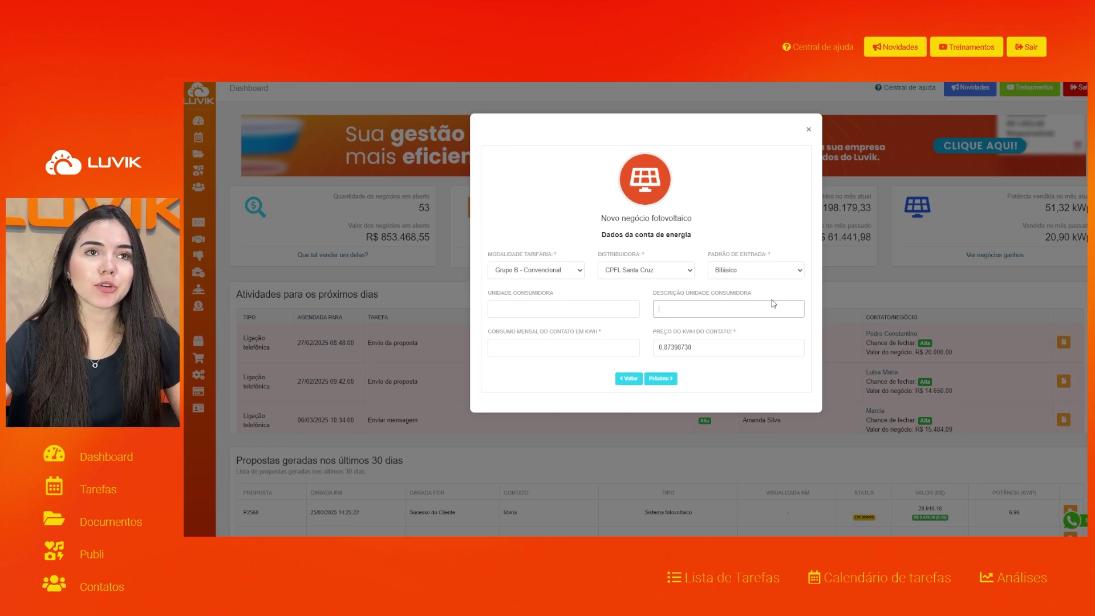
{"action": "left_click", "coordinate": [609, 348]}
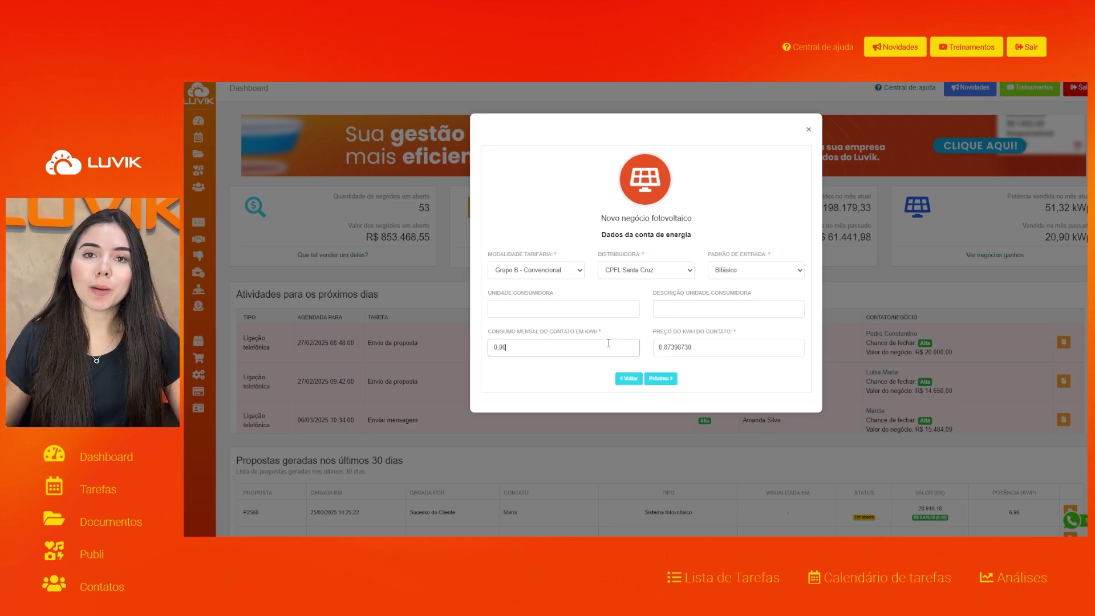
{"action": "type", "text": "600"}
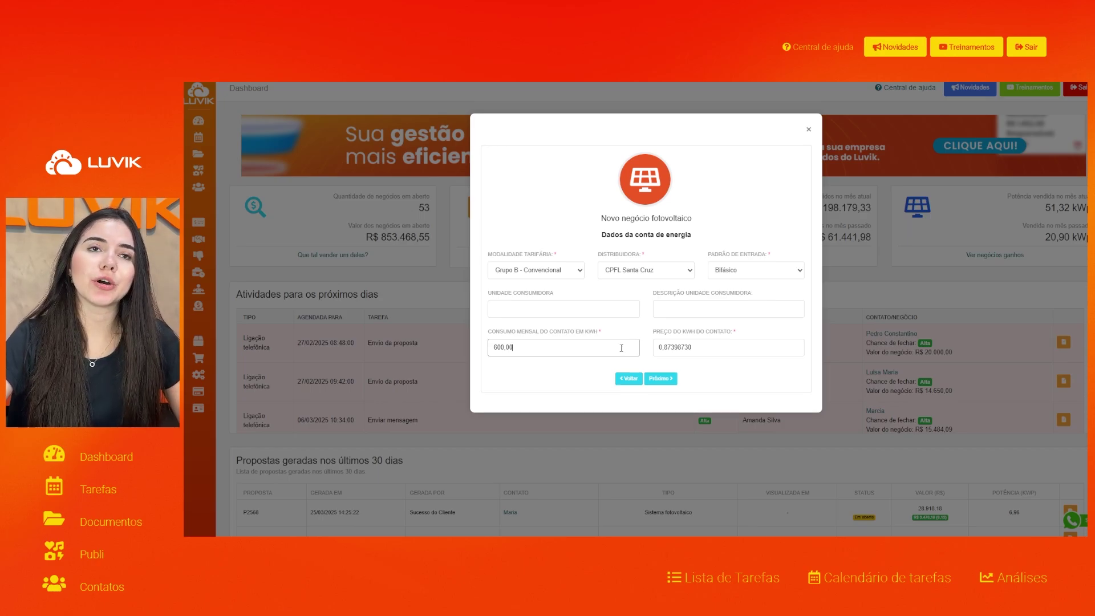
{"action": "left_click", "coordinate": [716, 352]}
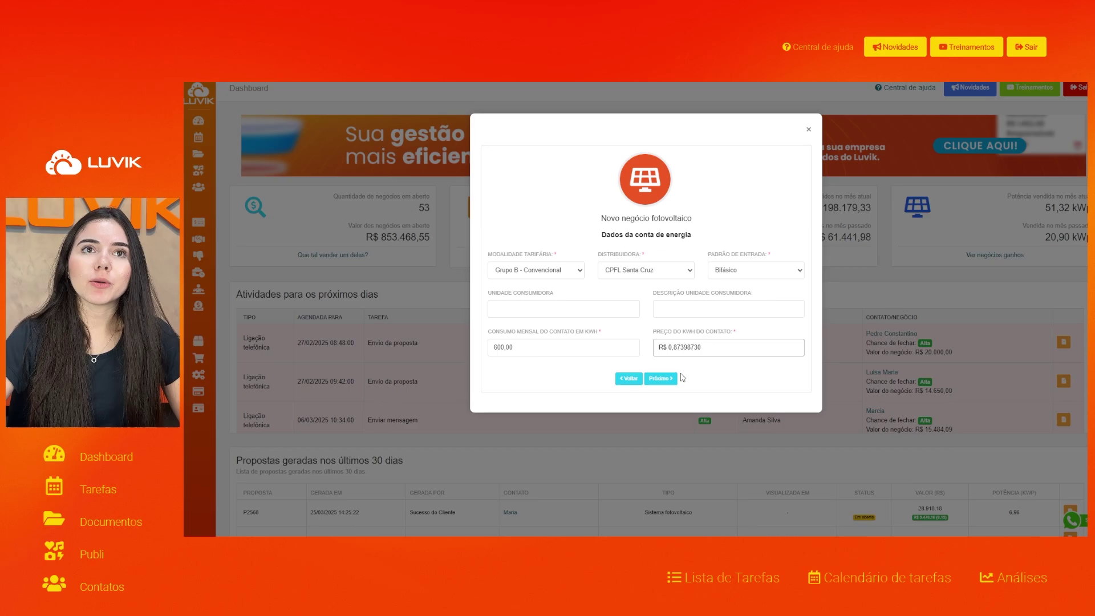
{"action": "left_click", "coordinate": [660, 378]}
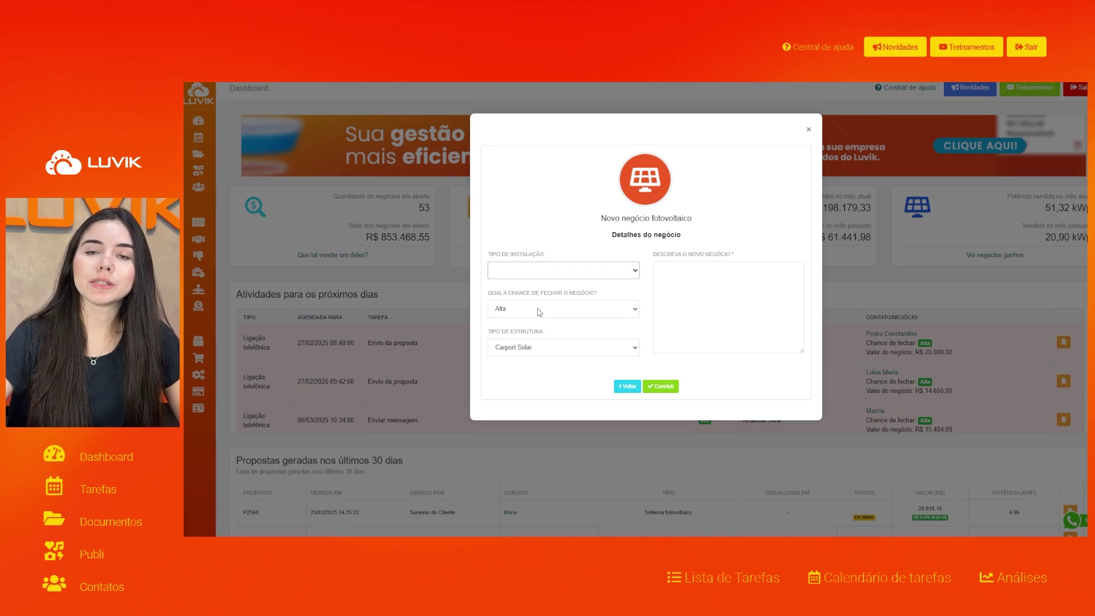
Set the installation type to Residencial, the closing chance to Alta and the structure type to Cerâmico.
{"action": "key", "text": "r"}
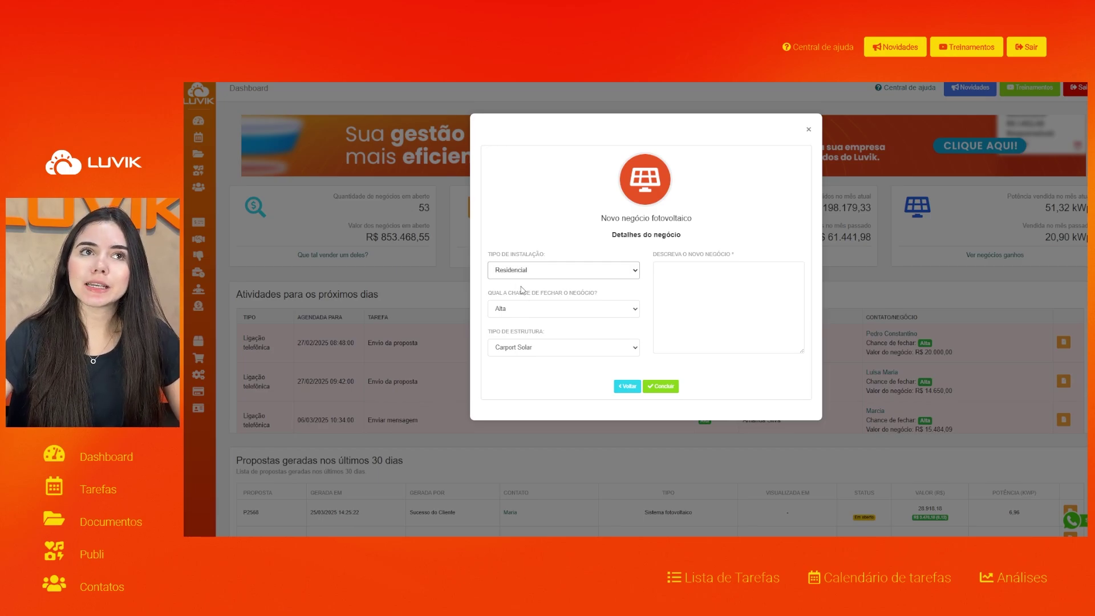
{"action": "left_click", "coordinate": [515, 312]}
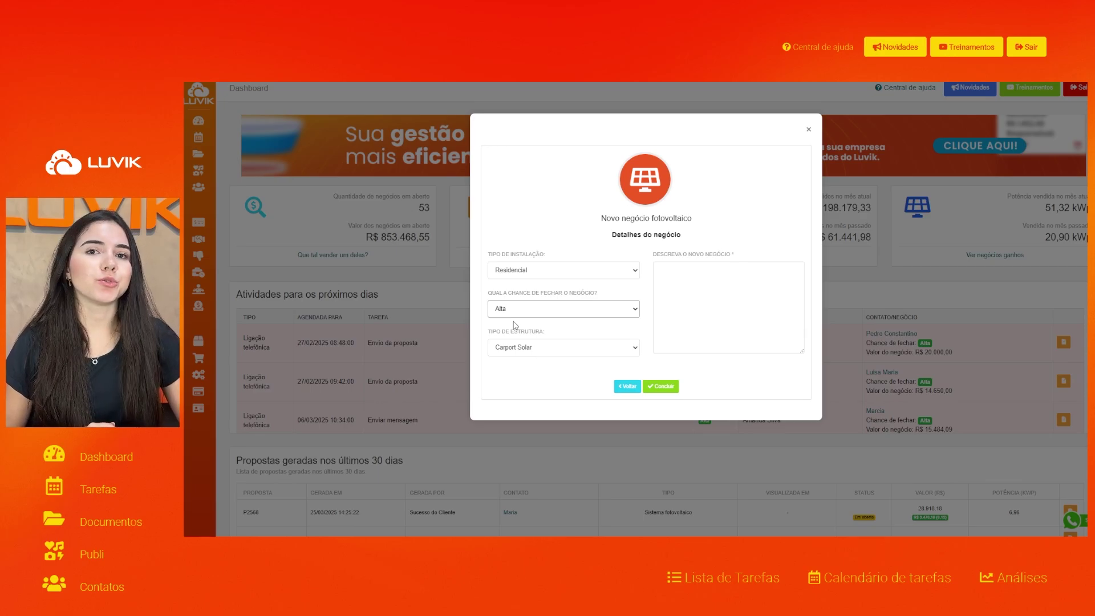
{"action": "left_click", "coordinate": [765, 283]}
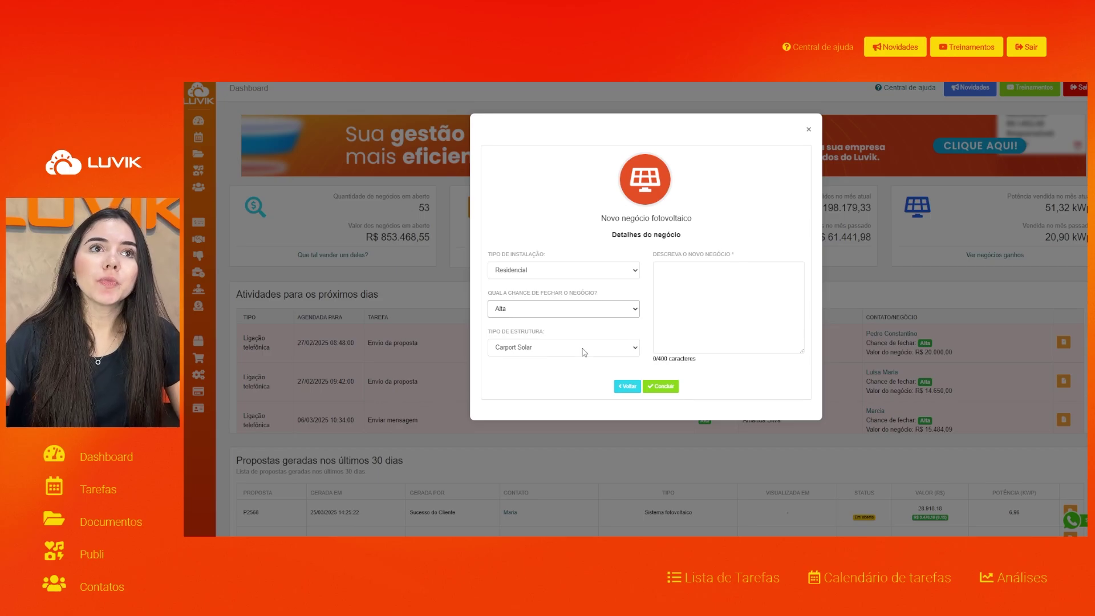
{"action": "left_click", "coordinate": [582, 353]}
{"action": "left_click", "coordinate": [551, 376]}
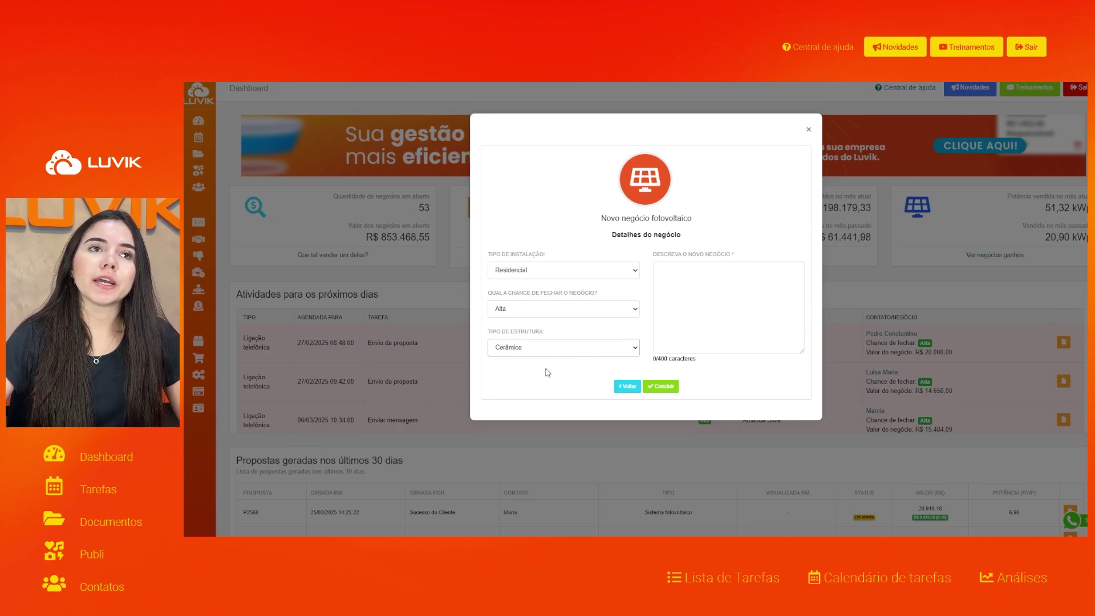
Describe the new deal as "Orçamento residencial." and finish creating it.
{"action": "left_click", "coordinate": [682, 319]}
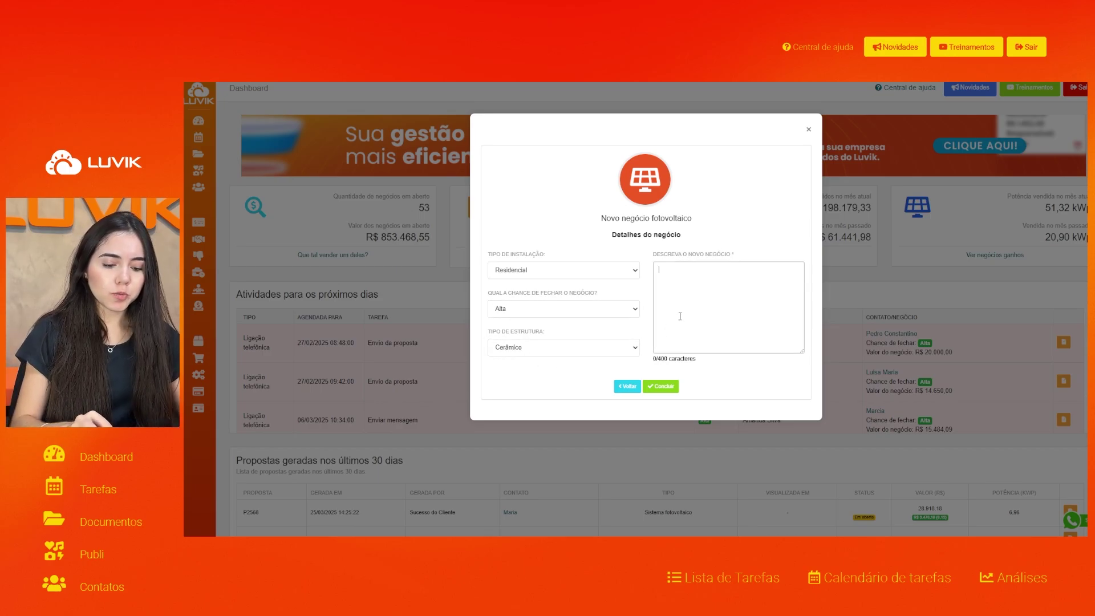
{"action": "type", "text": "Orçam"}
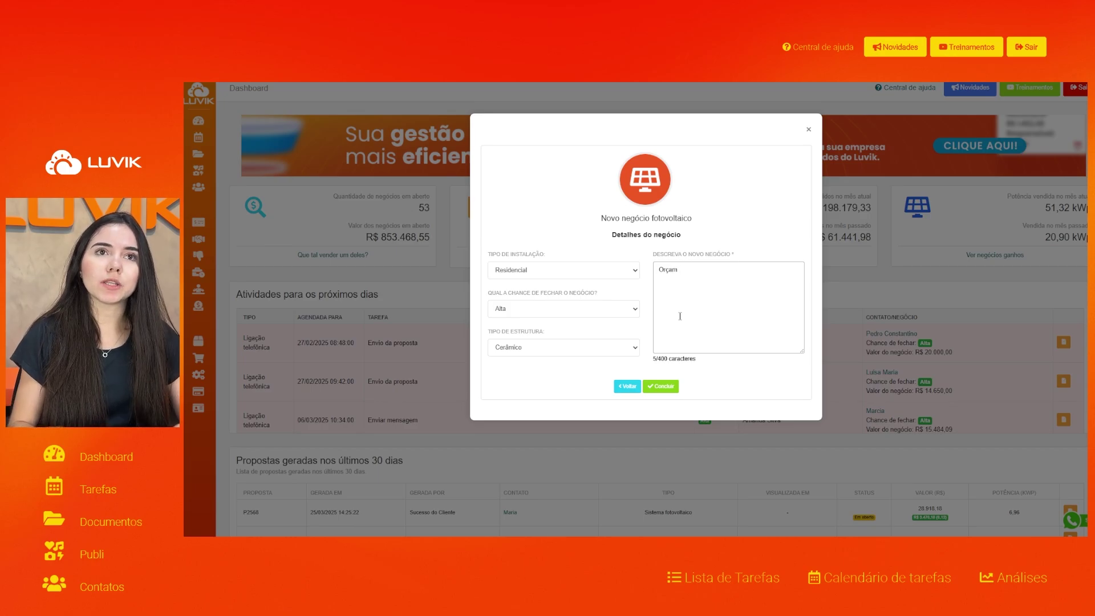
{"action": "type", "text": "ento "}
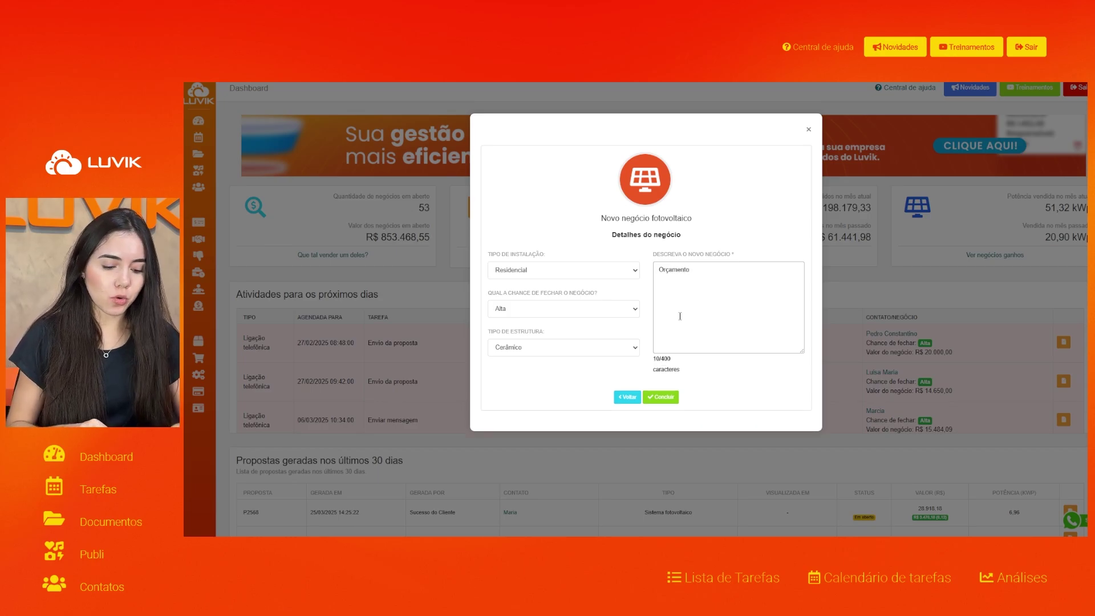
{"action": "type", "text": "residencial."}
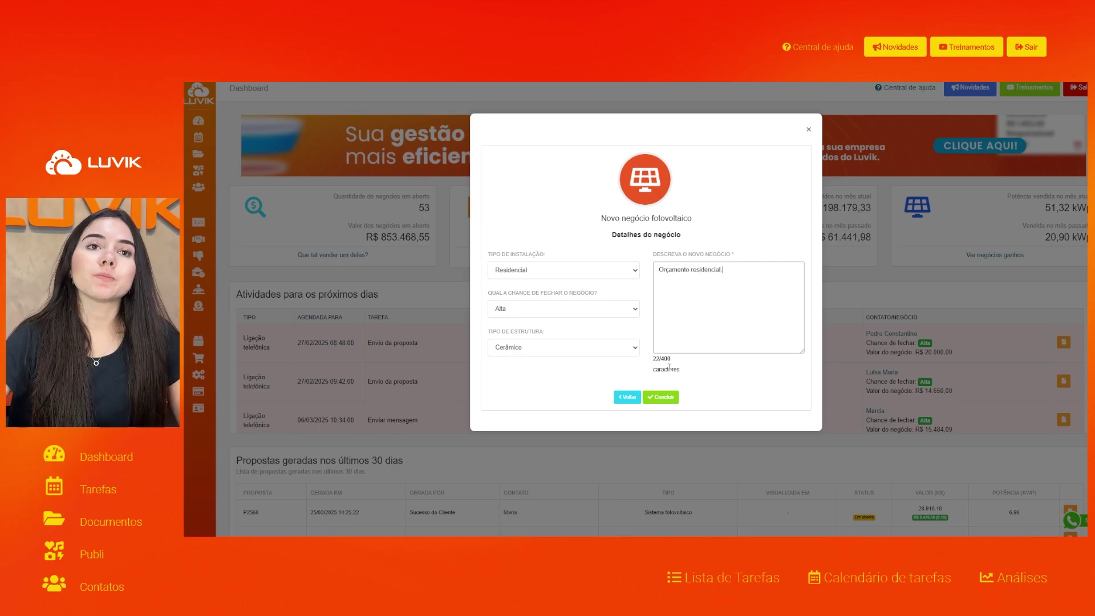
{"action": "left_click", "coordinate": [673, 397]}
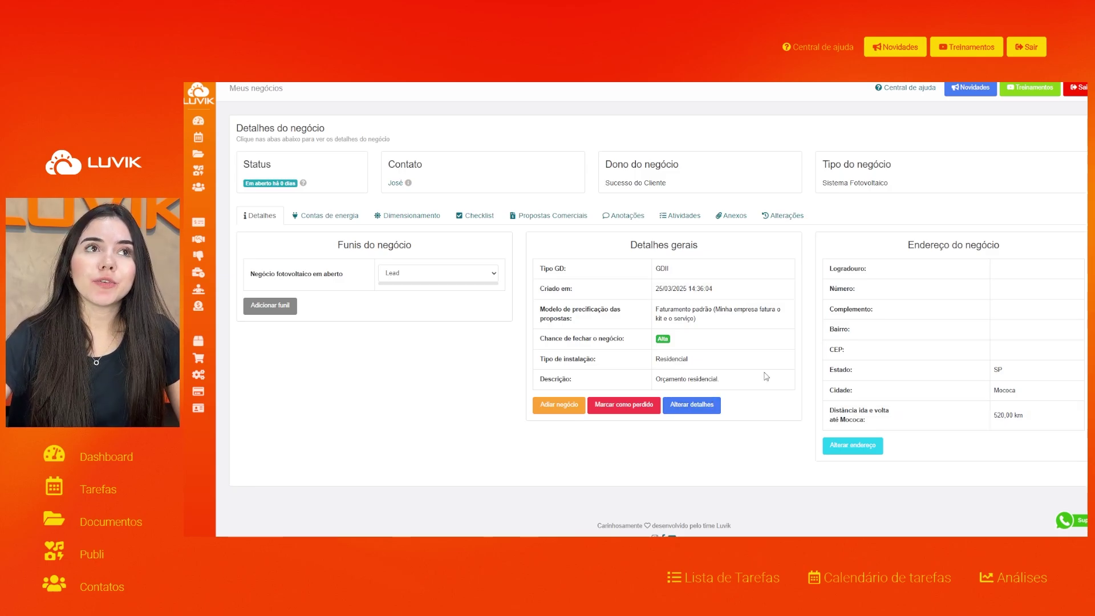
Review the energy bill details registered for the new deal.
{"action": "left_click", "coordinate": [335, 227]}
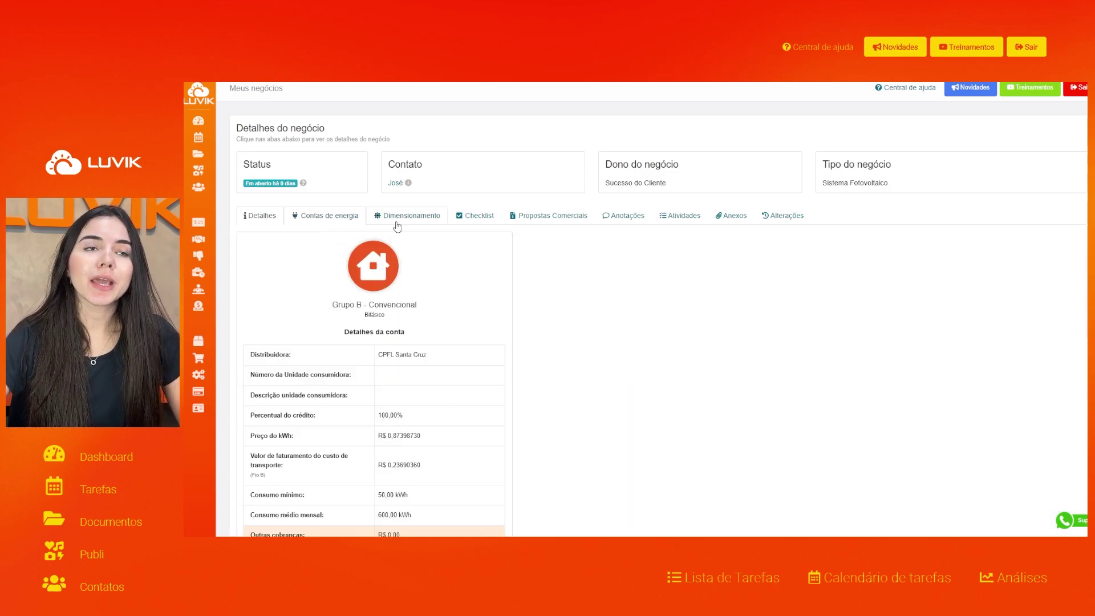
{"action": "scroll", "coordinate": [663, 285], "scroll_direction": "down", "scroll_amount": 3}
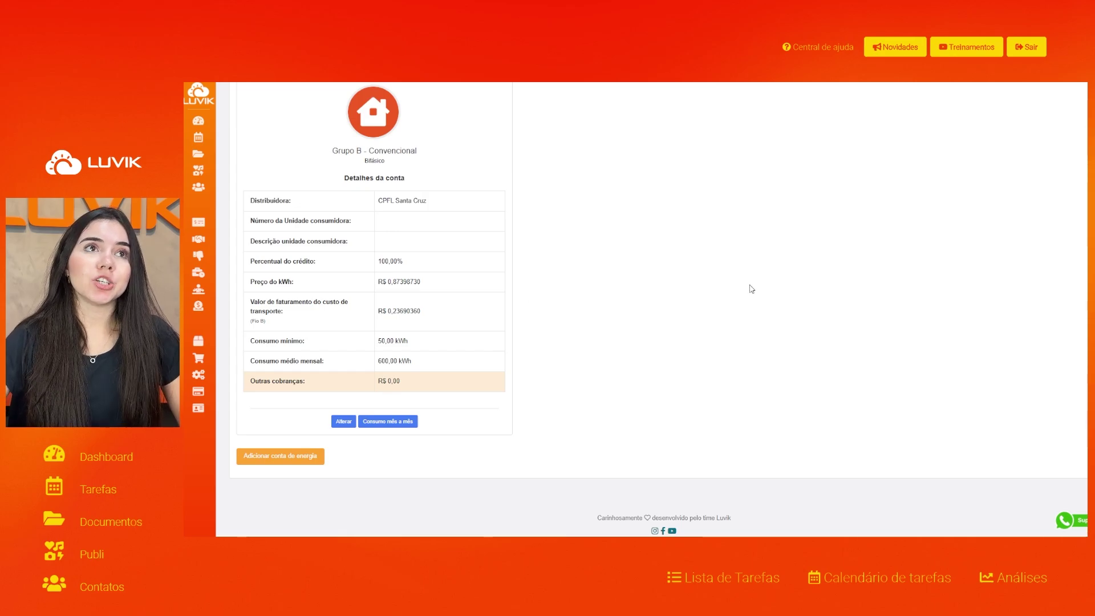
{"action": "scroll", "coordinate": [717, 335], "scroll_direction": "up", "scroll_amount": 3}
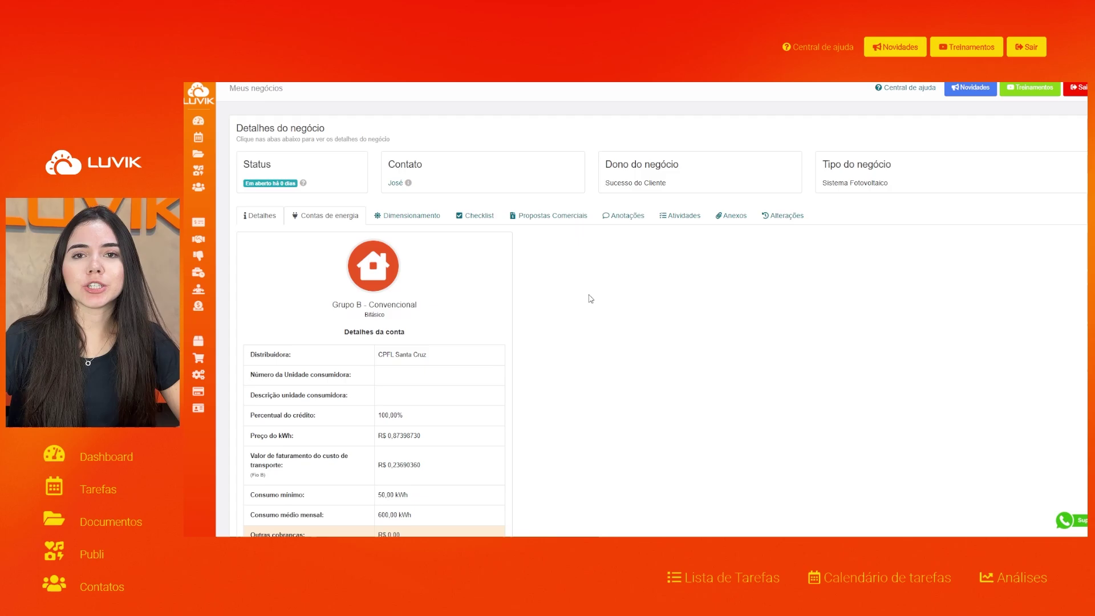
Open the deal's system sizing and examine the sizing input values.
{"action": "left_click", "coordinate": [430, 226]}
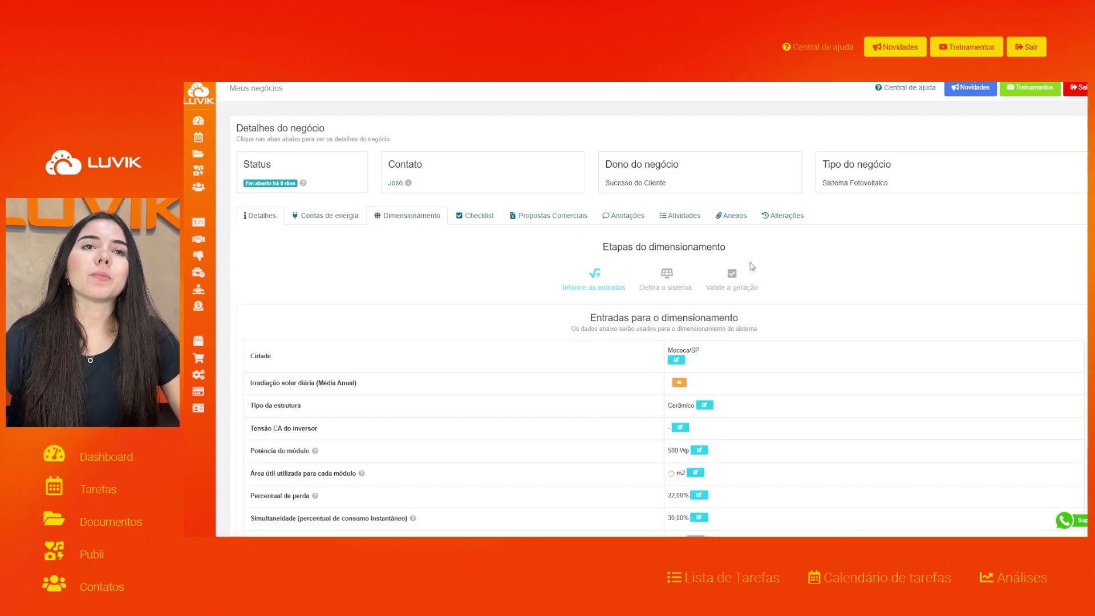
{"action": "scroll", "coordinate": [750, 269], "scroll_direction": "down", "scroll_amount": 2}
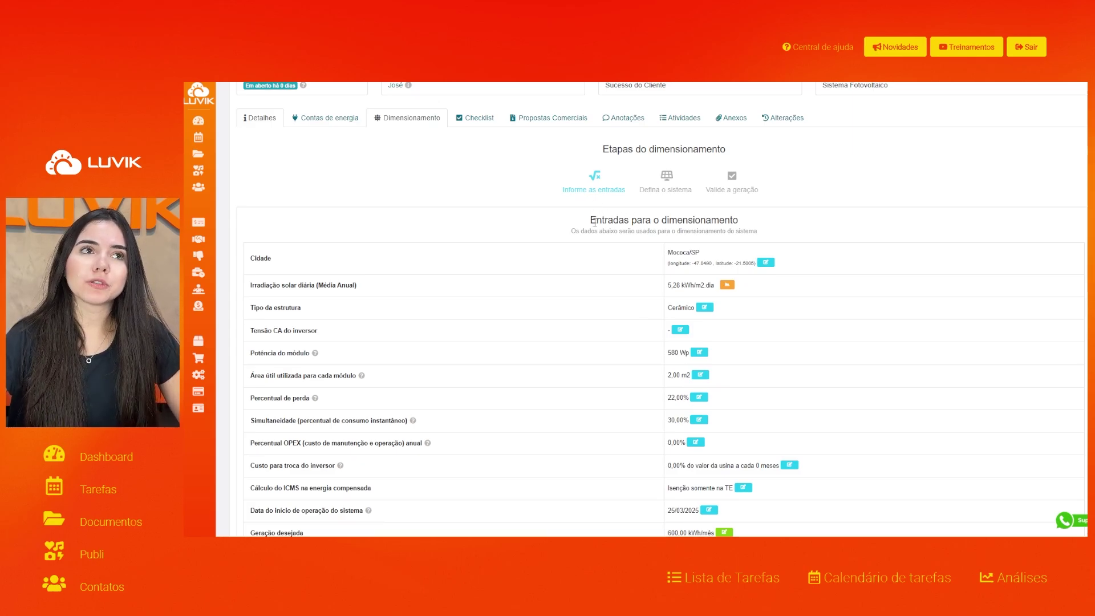
{"action": "scroll", "coordinate": [736, 231], "scroll_direction": "down", "scroll_amount": 1}
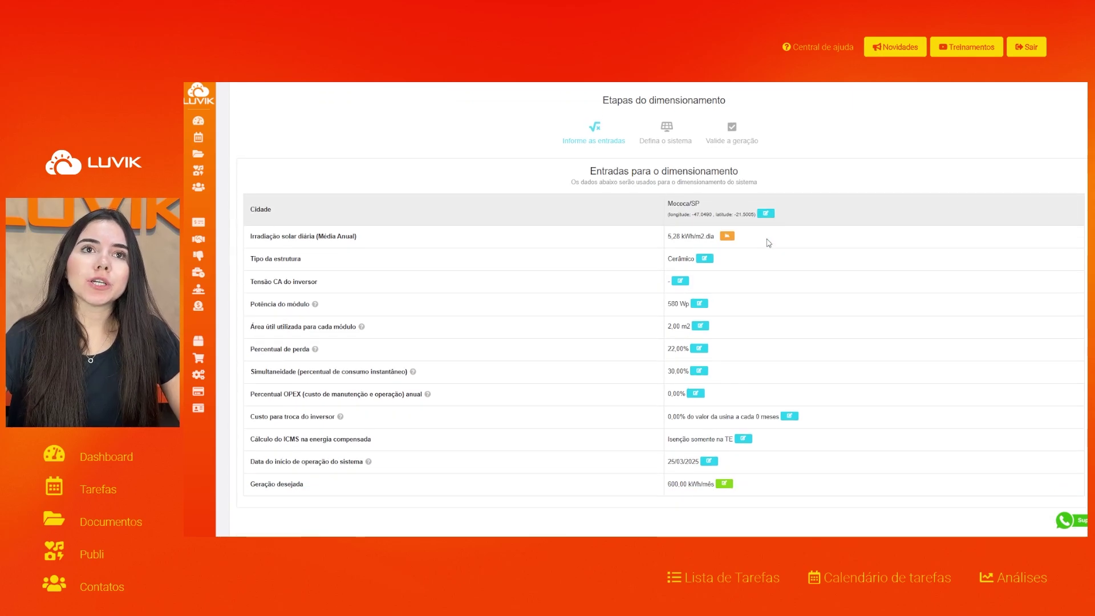
Open the system definition stage of the sizing and examine the suggested system and the alternative sizings.
{"action": "scroll", "coordinate": [776, 323], "scroll_direction": "up", "scroll_amount": 2}
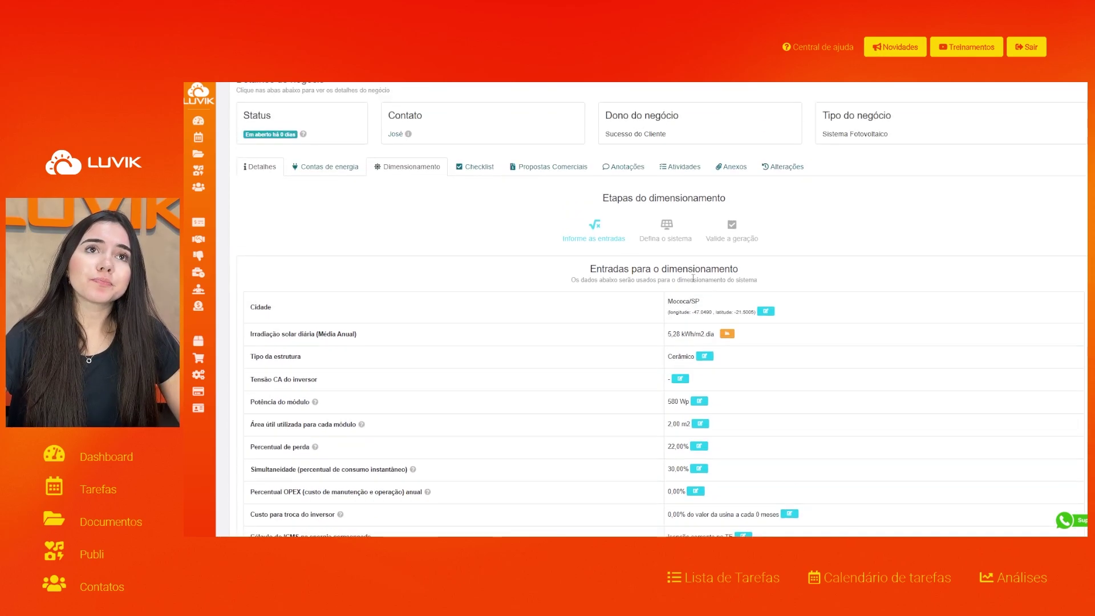
{"action": "left_click", "coordinate": [672, 240]}
{"action": "scroll", "coordinate": [816, 295], "scroll_direction": "down", "scroll_amount": 1}
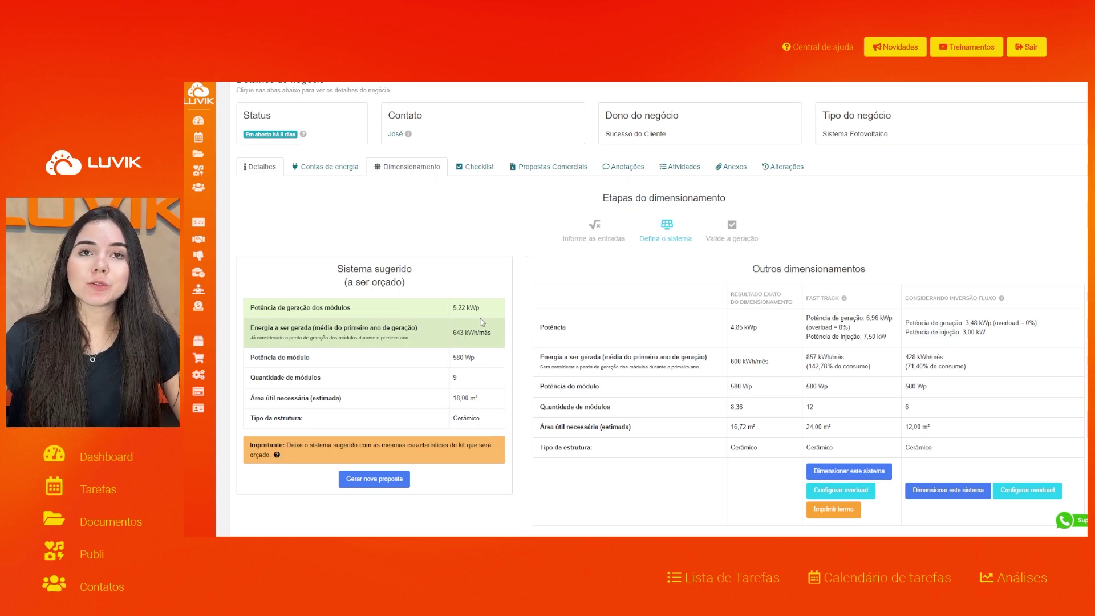
{"action": "scroll", "coordinate": [571, 336], "scroll_direction": "up", "scroll_amount": 1}
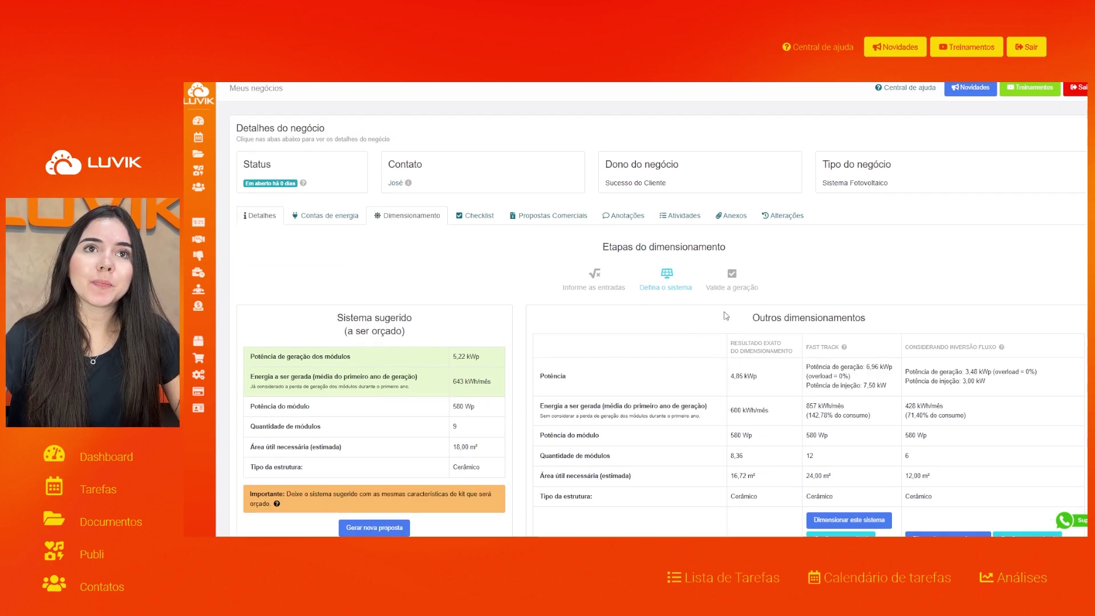
Open the generation validation stage and examine the monthly generation estimate and the yearly savings table.
{"action": "left_click", "coordinate": [729, 290]}
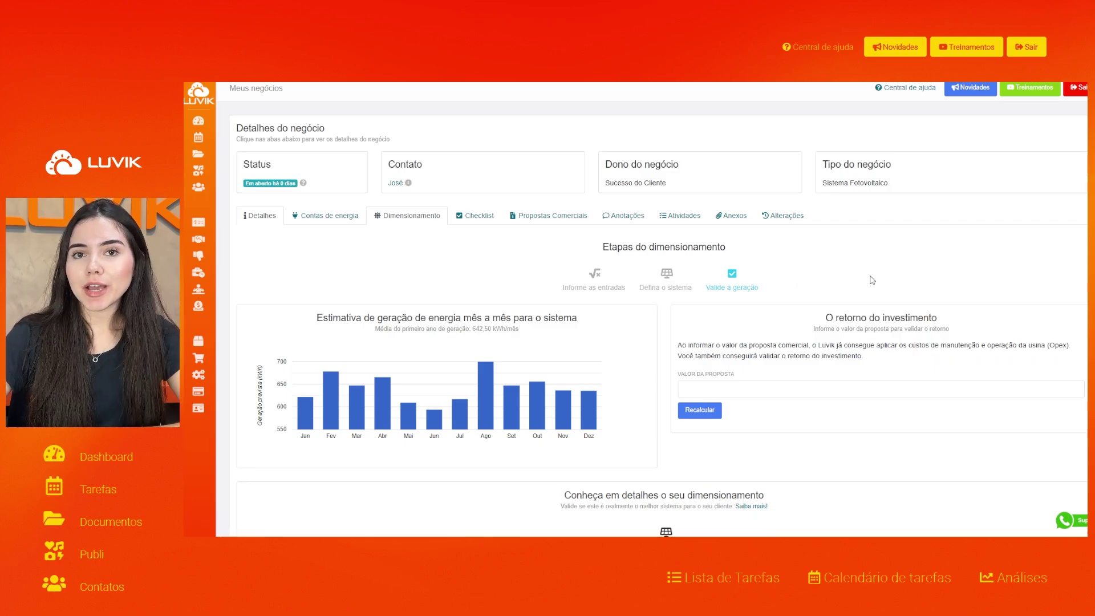
{"action": "scroll", "coordinate": [872, 280], "scroll_direction": "down", "scroll_amount": 5}
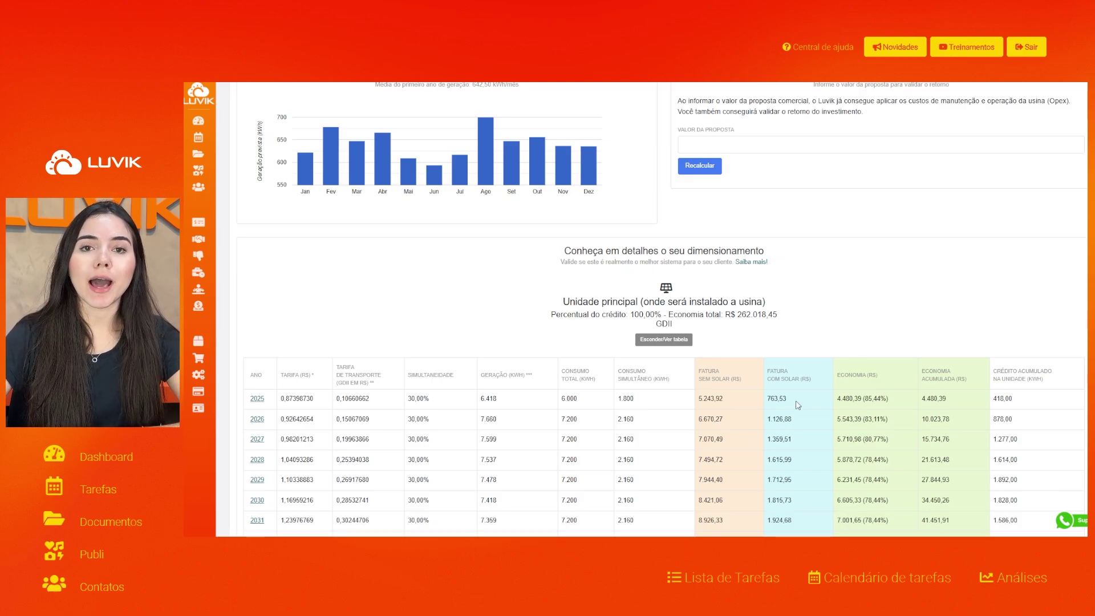
{"action": "scroll", "coordinate": [797, 403], "scroll_direction": "up", "scroll_amount": 3}
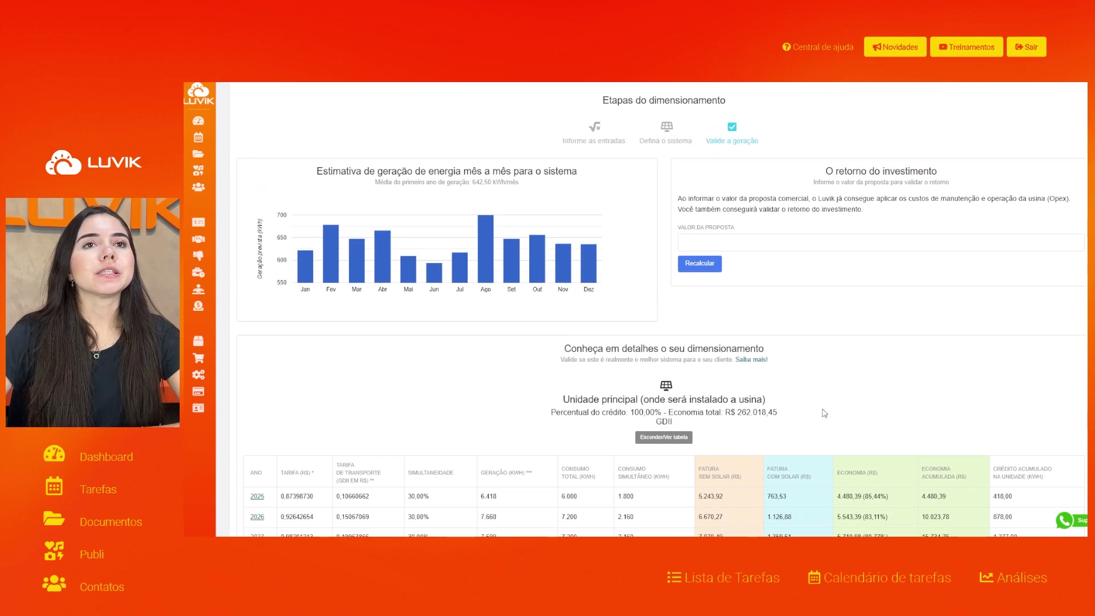
{"action": "scroll", "coordinate": [824, 413], "scroll_direction": "up", "scroll_amount": 1}
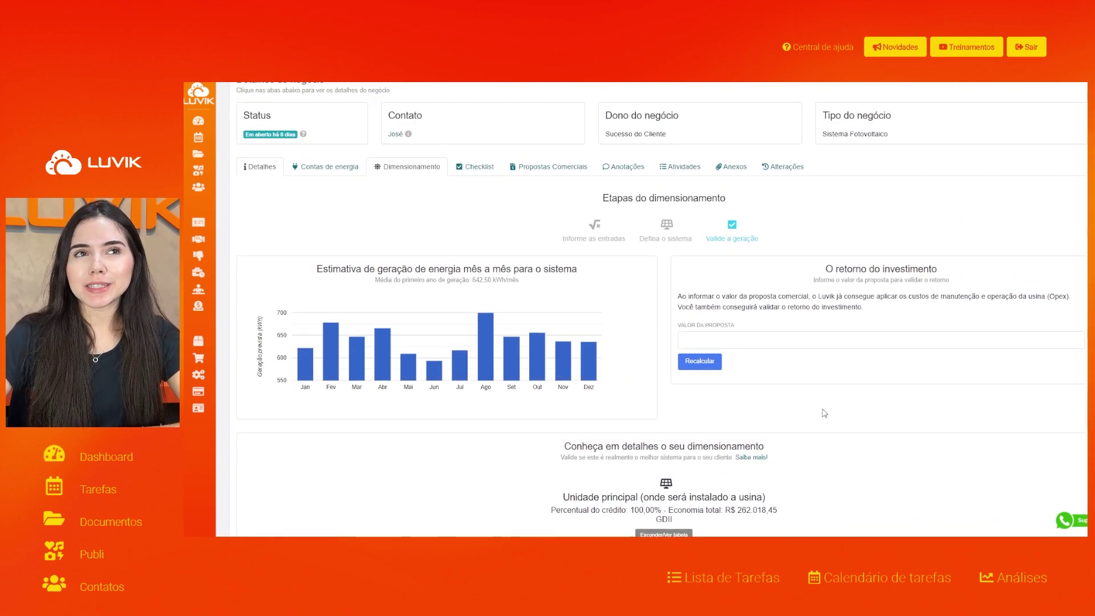
{"action": "scroll", "coordinate": [756, 408], "scroll_direction": "up", "scroll_amount": 1}
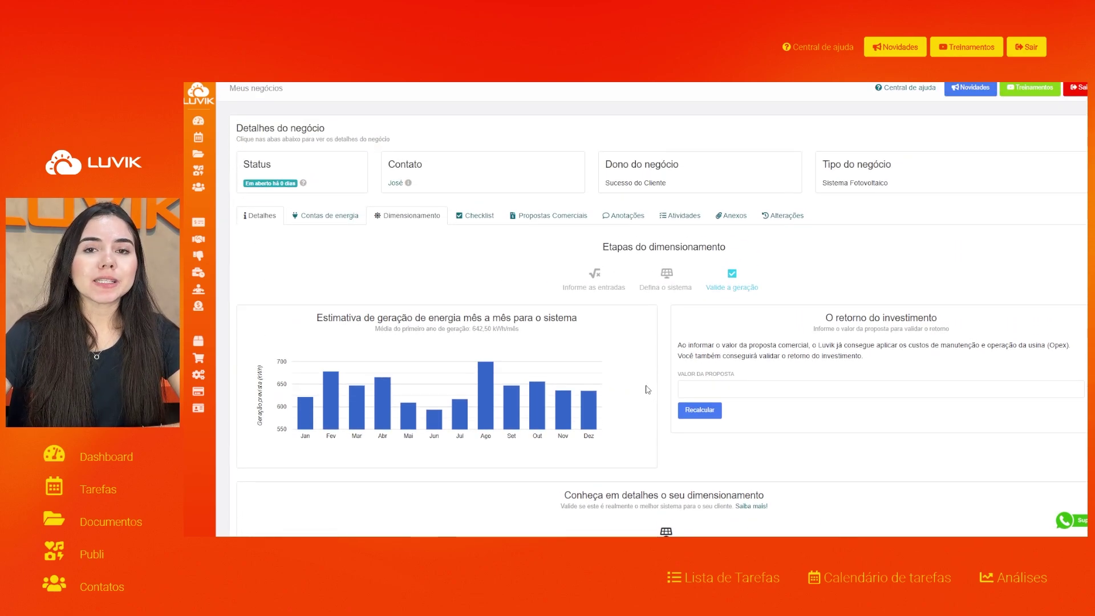
Start a new commercial proposal for the deal, confirming a system power of 5,22 kWp and 580 Wp modules.
{"action": "left_click", "coordinate": [529, 224]}
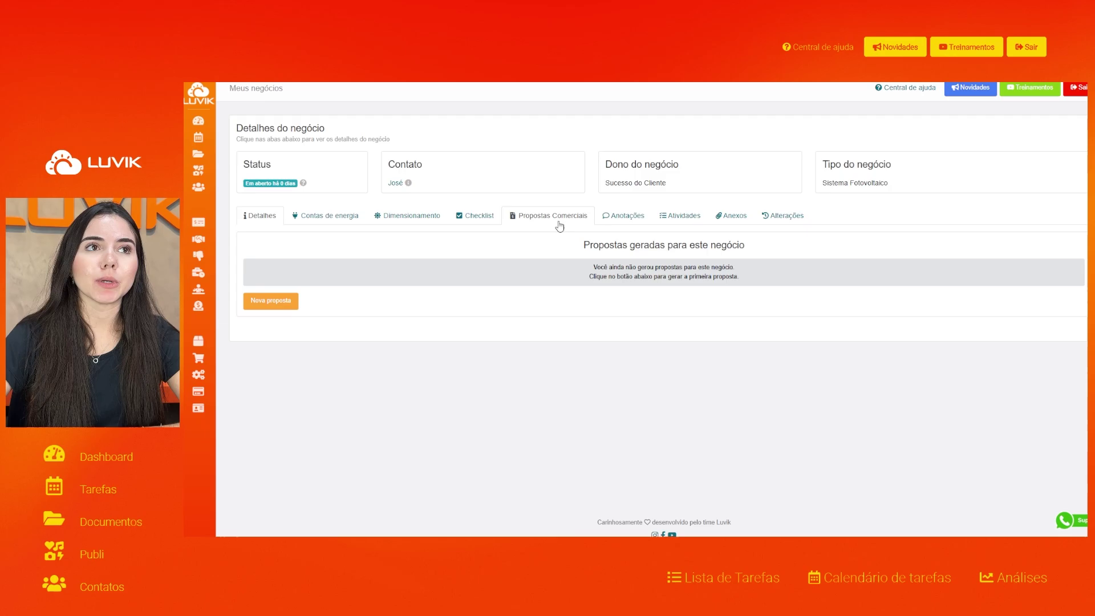
{"action": "left_click", "coordinate": [271, 302]}
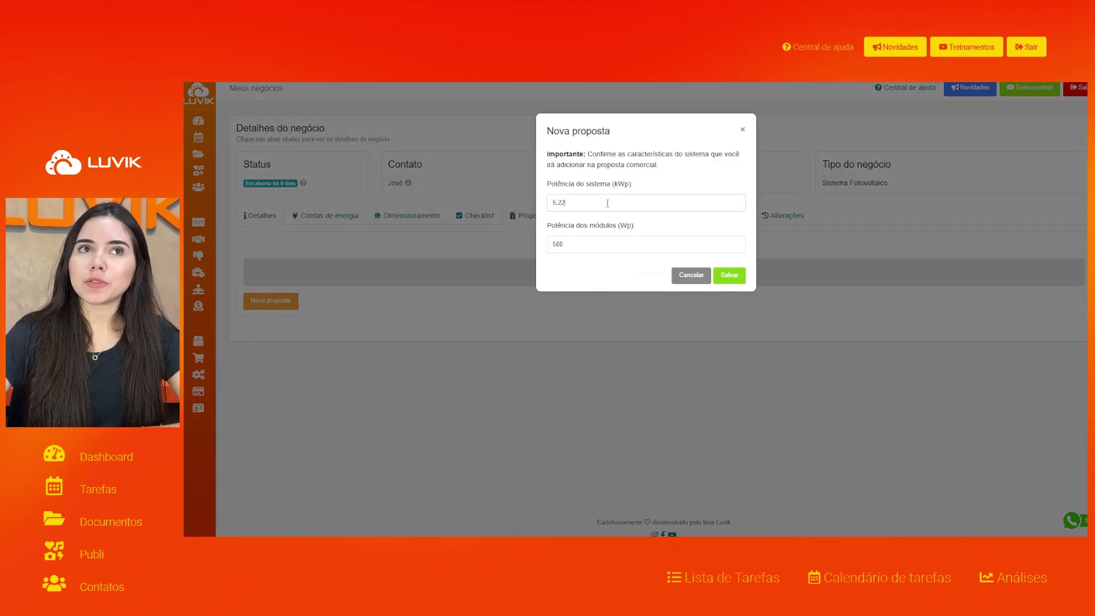
{"action": "left_click", "coordinate": [635, 243]}
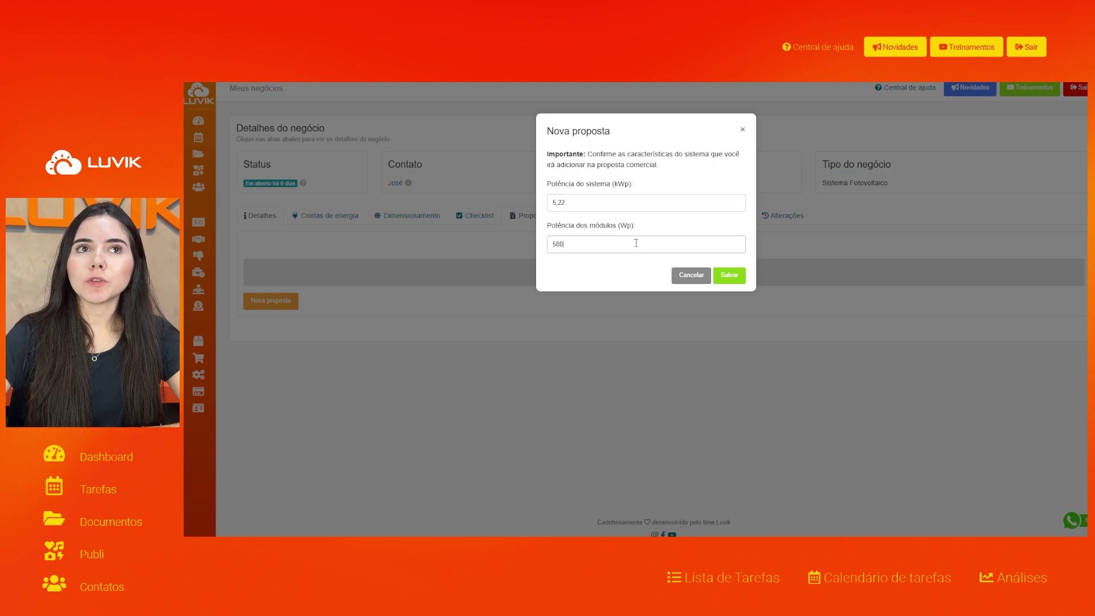
{"action": "left_click", "coordinate": [723, 276]}
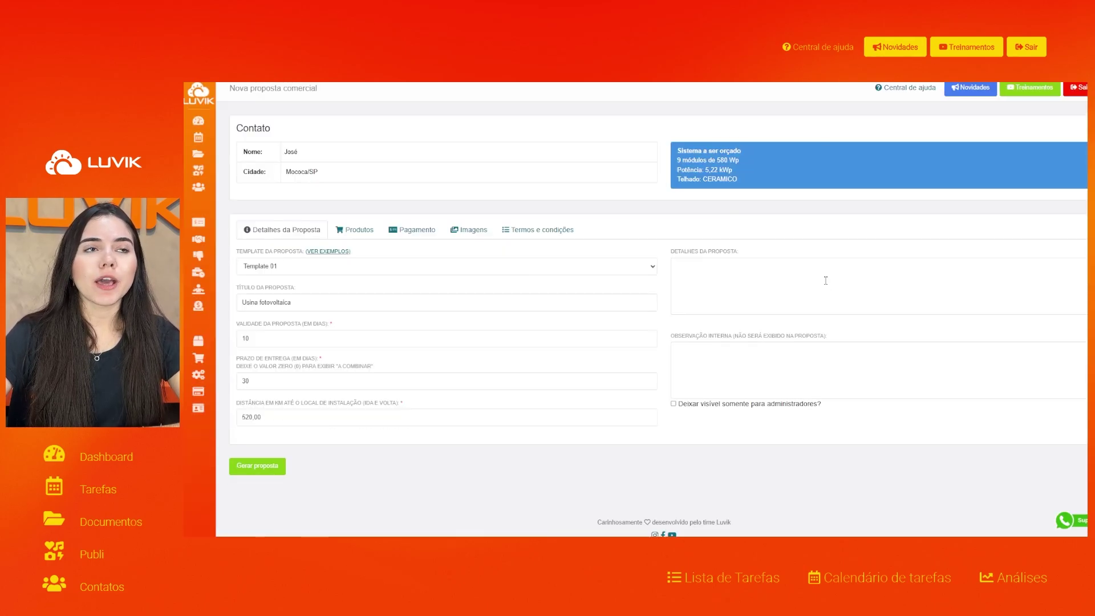
Review the proposal details, including its validity period and delivery term.
{"action": "scroll", "coordinate": [816, 288], "scroll_direction": "down", "scroll_amount": 1}
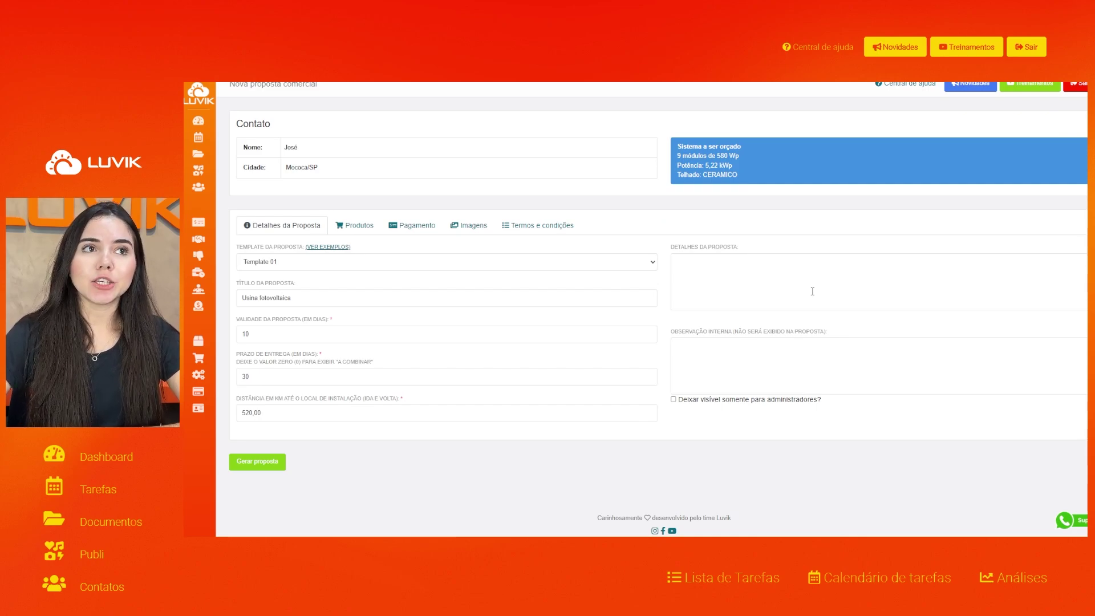
{"action": "left_click", "coordinate": [288, 334]}
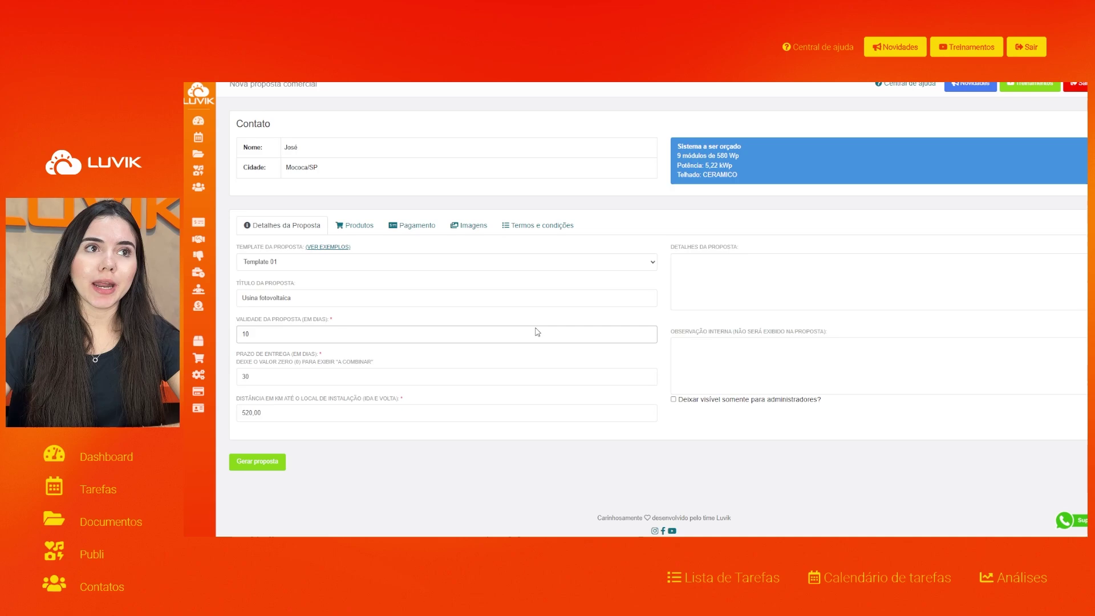
{"action": "left_click", "coordinate": [477, 377]}
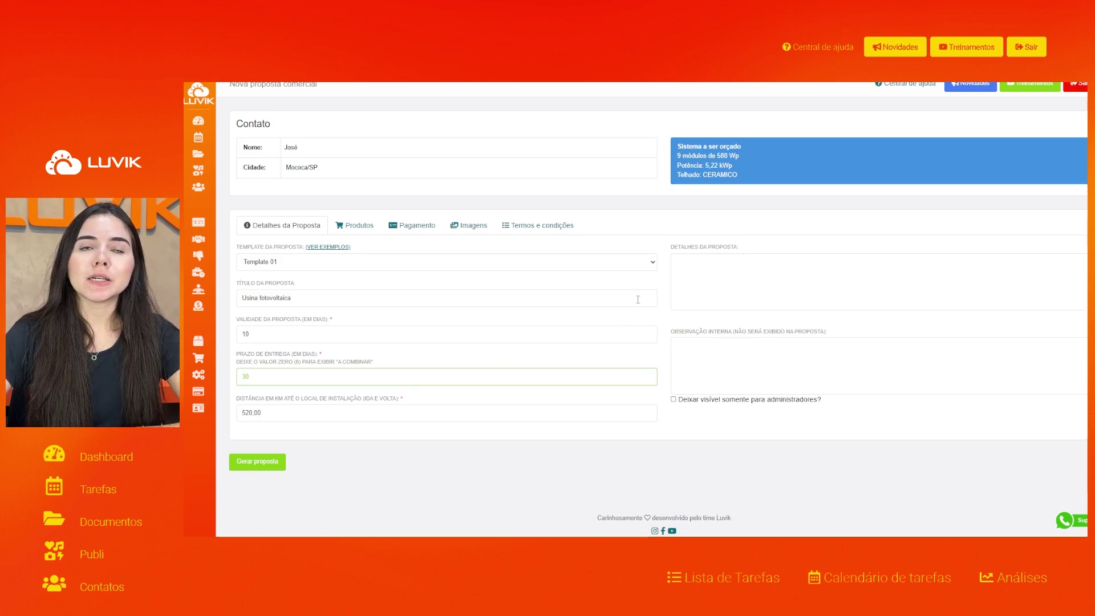
Start adding an unregistered product to the proposal, named "Kit solar" with Kit as the unit of measure.
{"action": "left_click", "coordinate": [340, 227]}
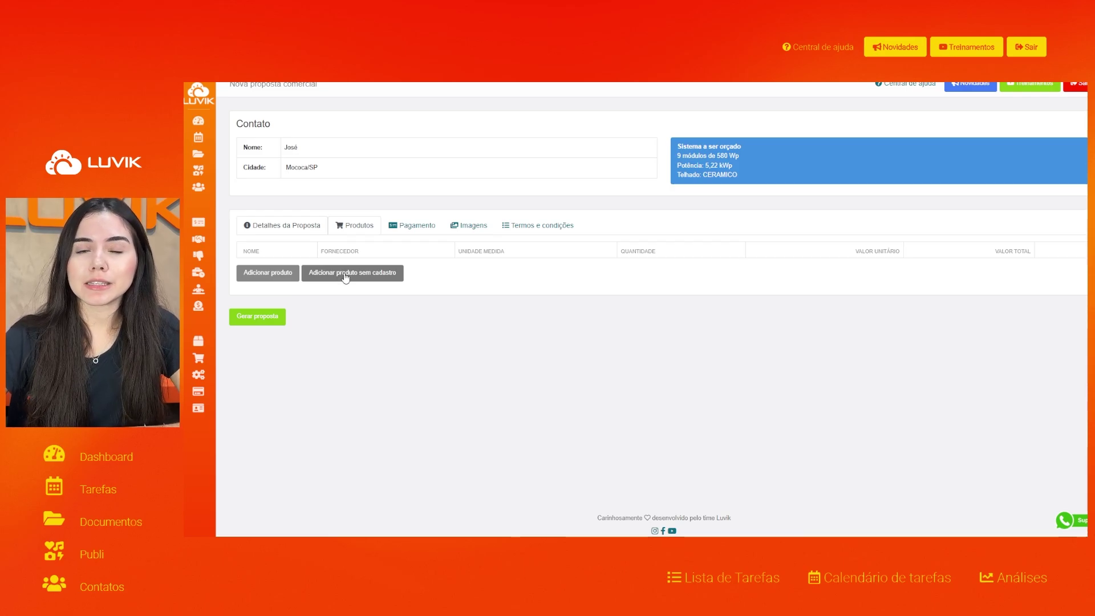
{"action": "left_click", "coordinate": [341, 275]}
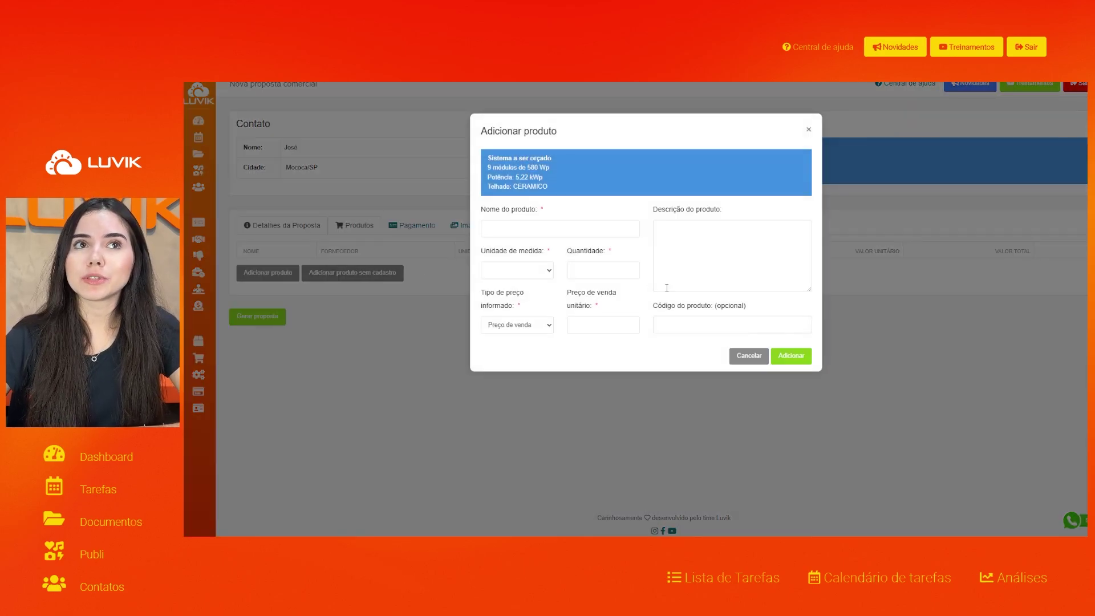
{"action": "left_click", "coordinate": [550, 230]}
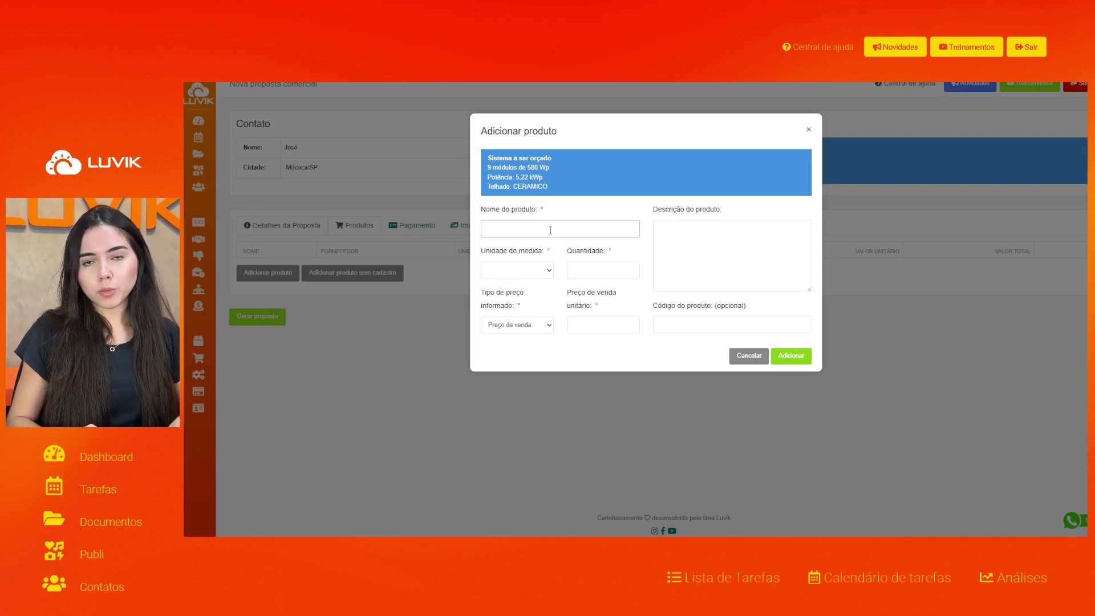
{"action": "type", "text": "Kit "}
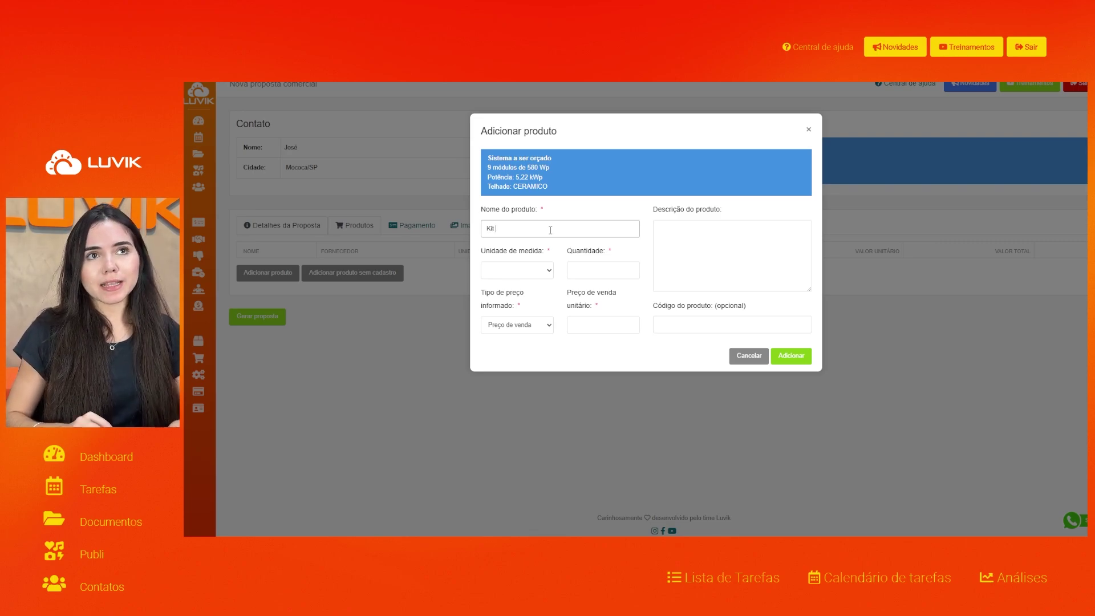
{"action": "type", "text": "solar"}
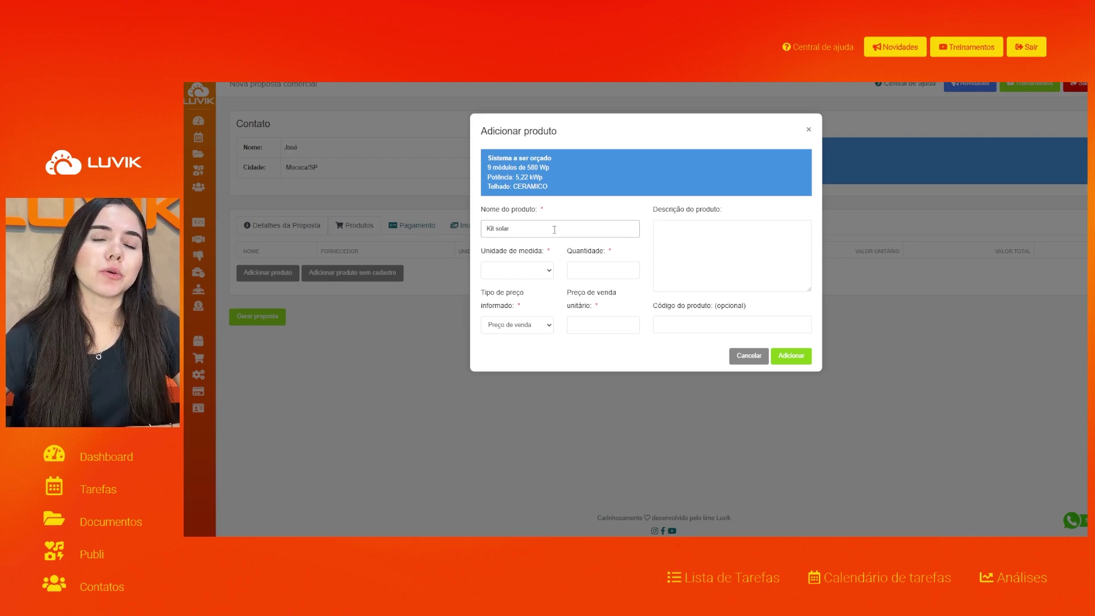
{"action": "key", "text": "Tab"}
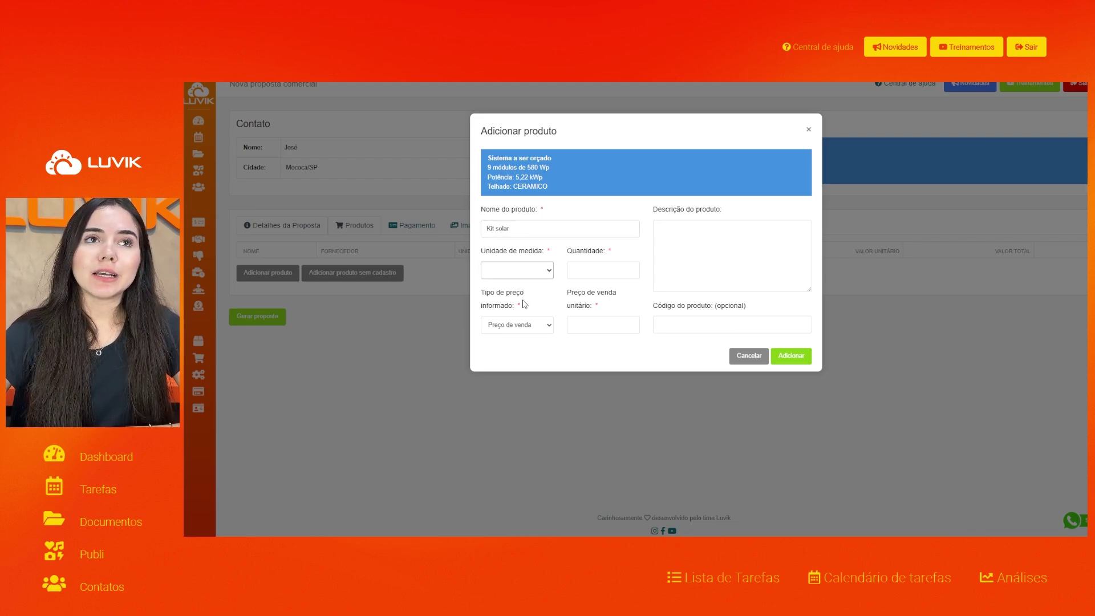
{"action": "key", "text": "Down"}
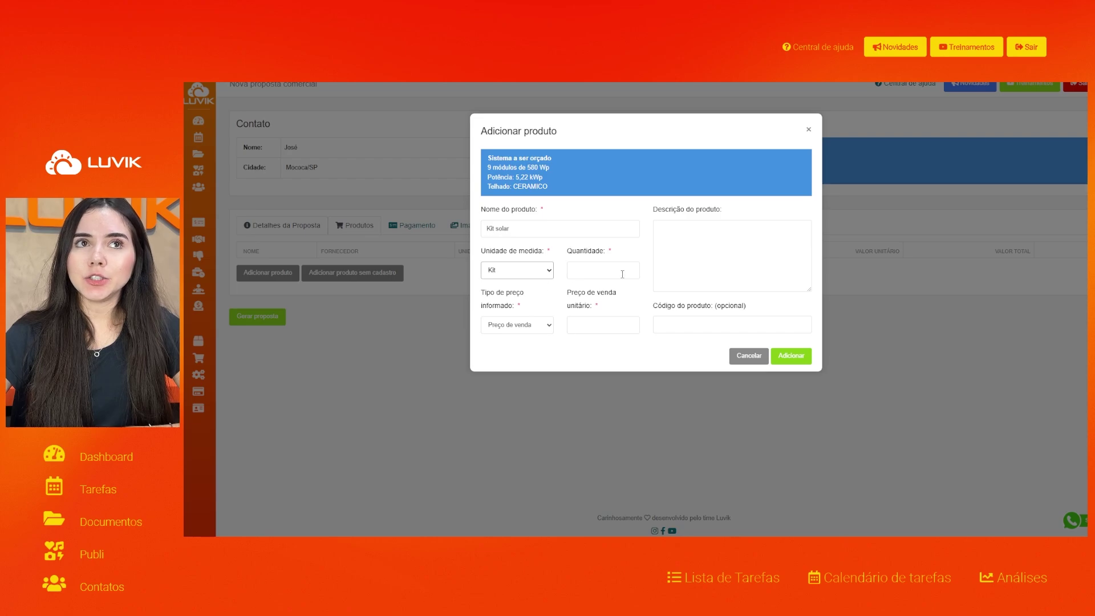
Set the product's quantity to 1,00 and its unit sale price to R$ 30.000,00.
{"action": "left_click", "coordinate": [625, 270]}
{"action": "type", "text": "1,0"}
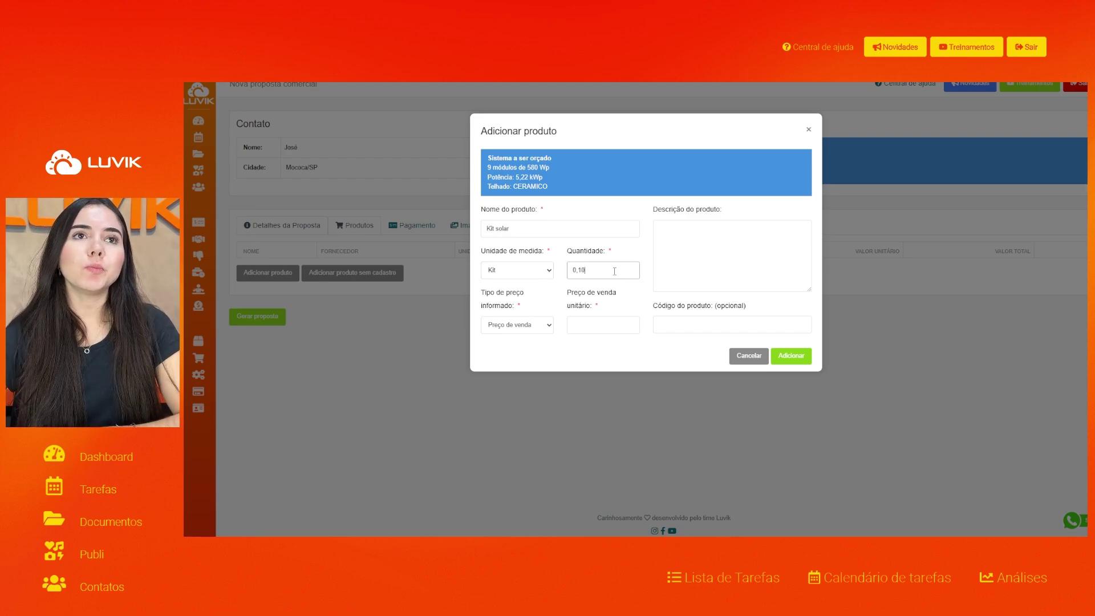
{"action": "type", "text": "0"}
{"action": "left_click", "coordinate": [622, 326]}
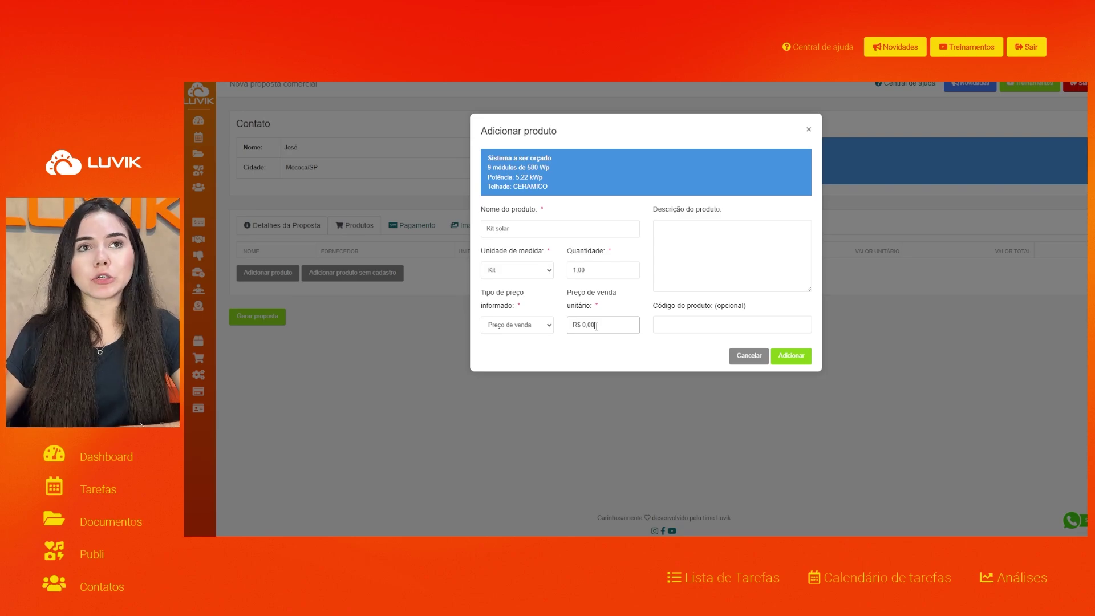
{"action": "type", "text": "00000"}
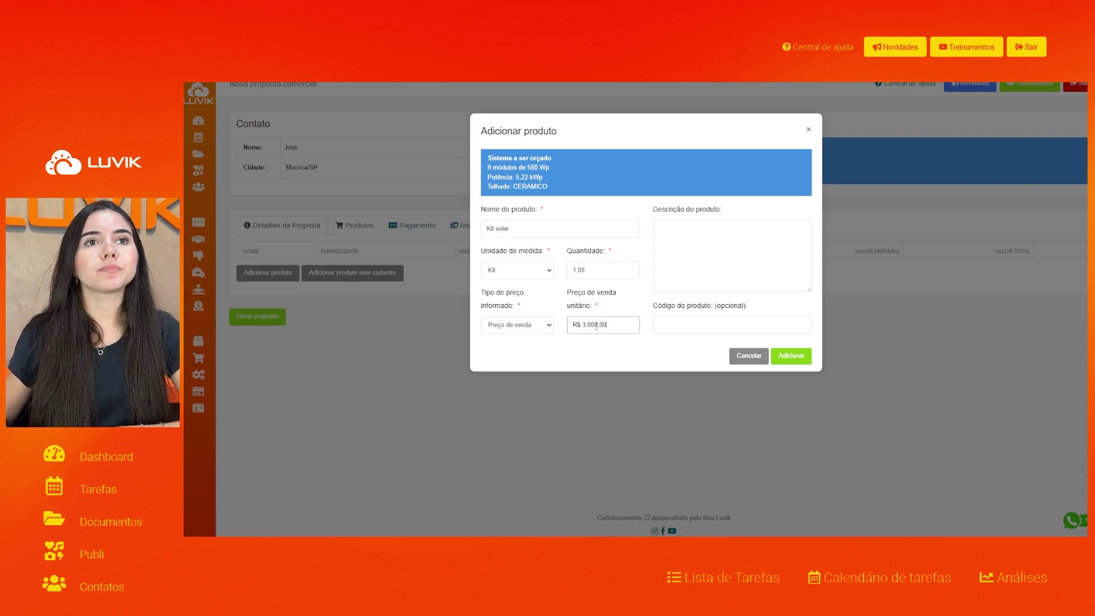
Describe the product on separate lines as "- 9 módulos", "- 1 inverosr" and "- 10 cabos", and add it to the proposal.
{"action": "left_click", "coordinate": [764, 263]}
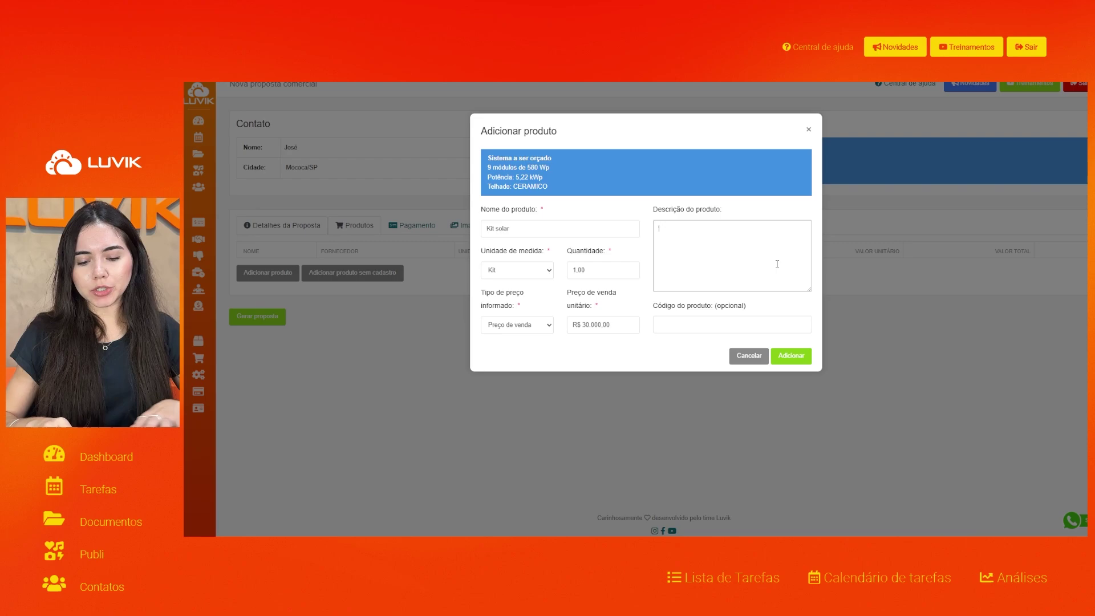
{"action": "type", "text": "-"}
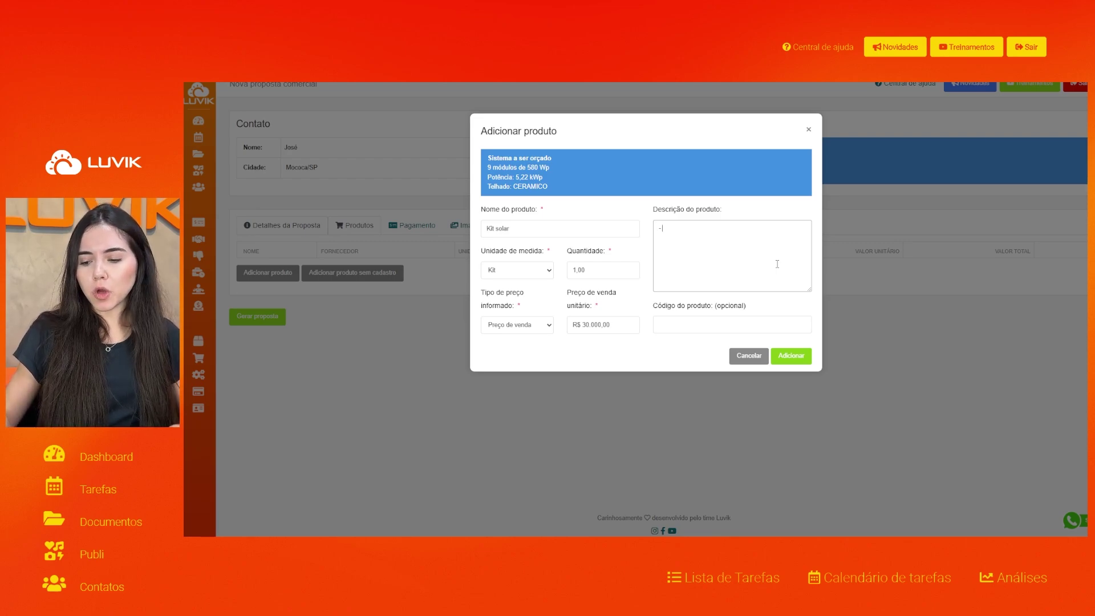
{"action": "type", "text": " 9 módulos"}
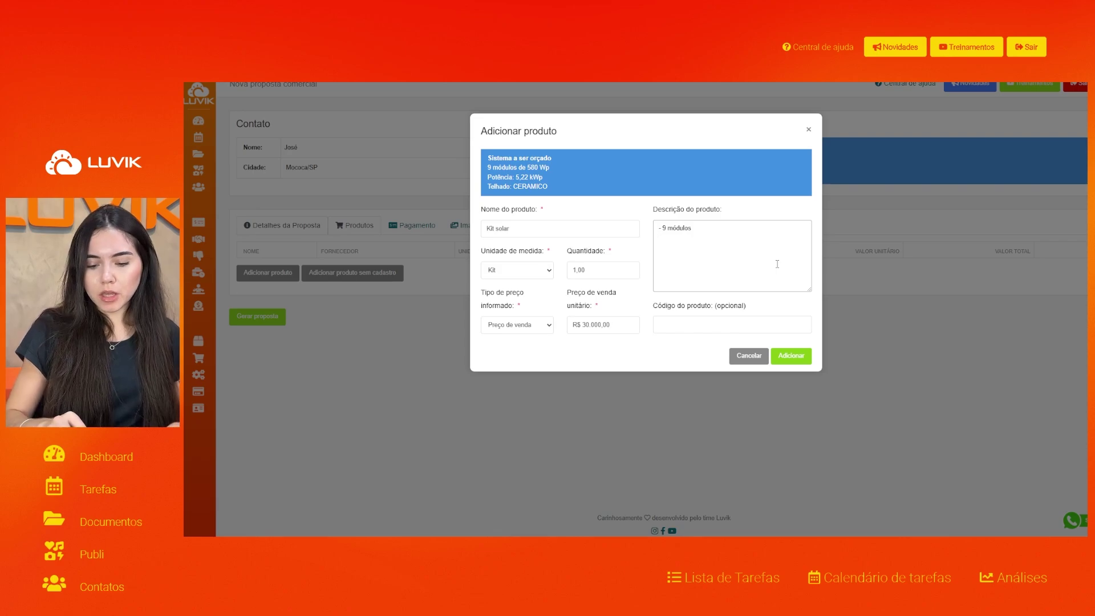
{"action": "type", "text": " - 1 inver"}
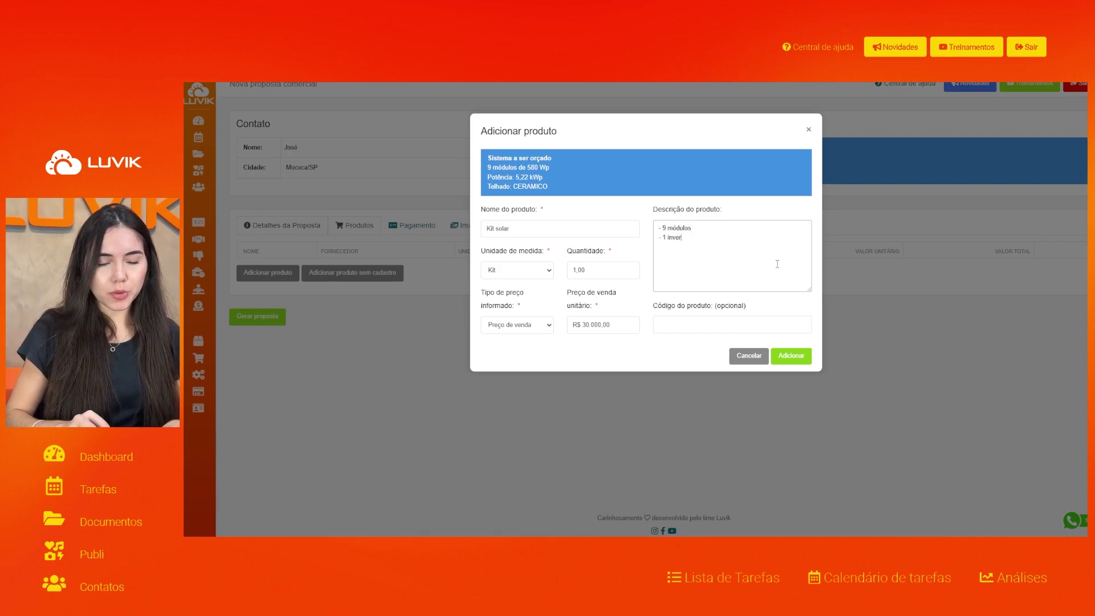
{"action": "type", "text": "osr "}
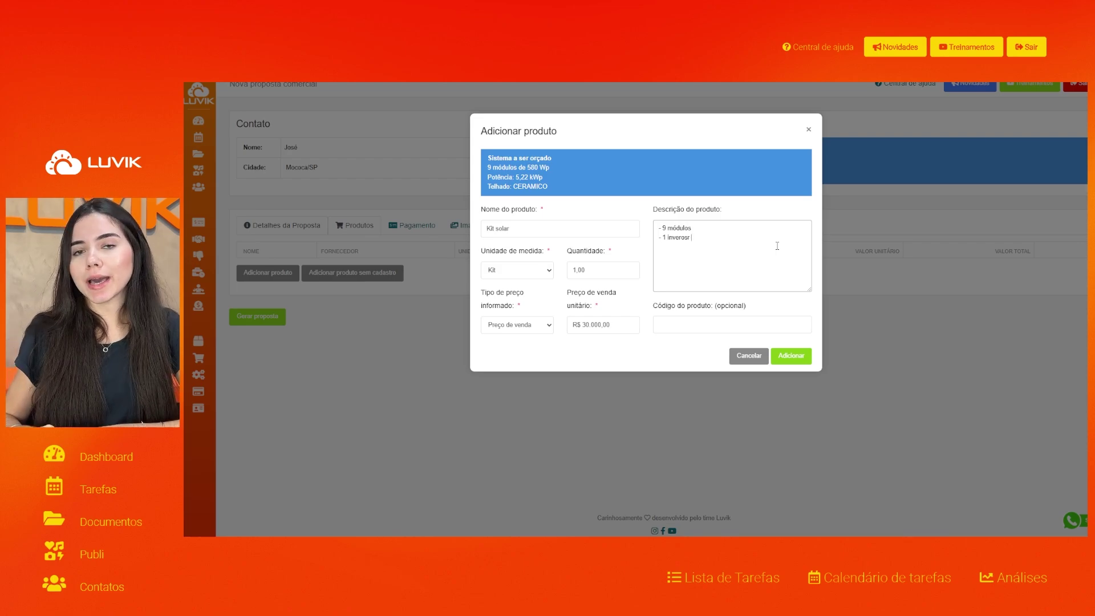
{"action": "type", "text": " - 10 cabos"}
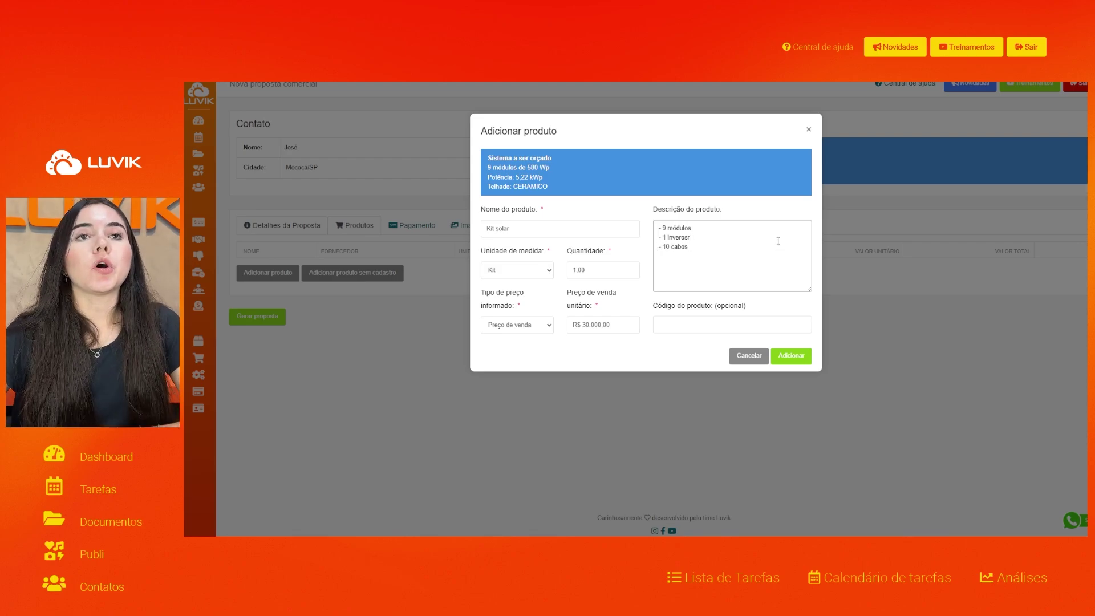
{"action": "left_click", "coordinate": [770, 321]}
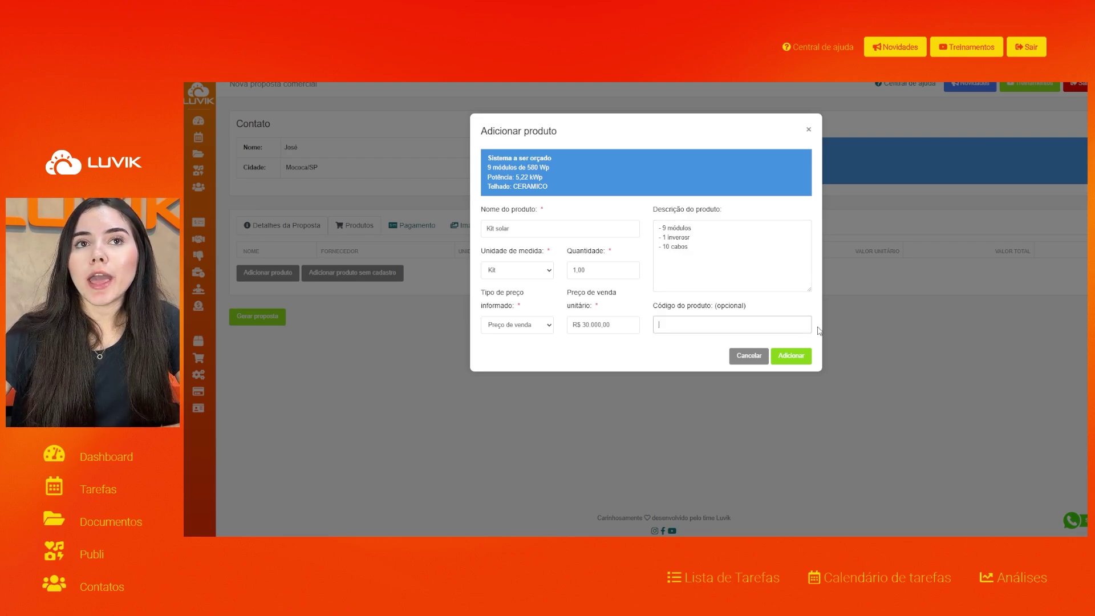
{"action": "left_click", "coordinate": [796, 357]}
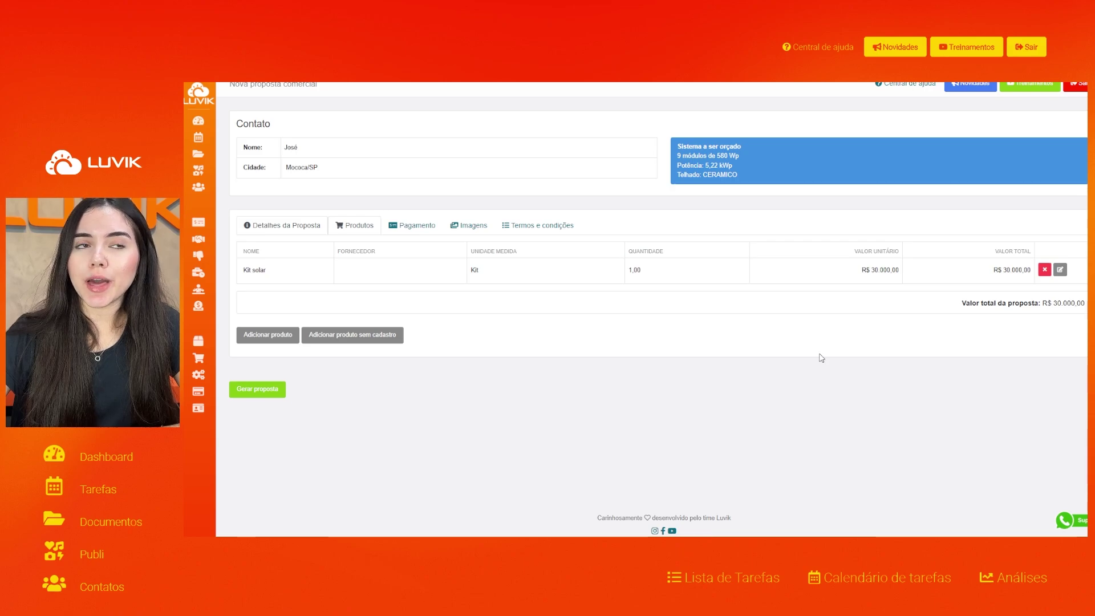
Review the proposal's payment settings, images, and terms and conditions.
{"action": "left_click", "coordinate": [436, 226]}
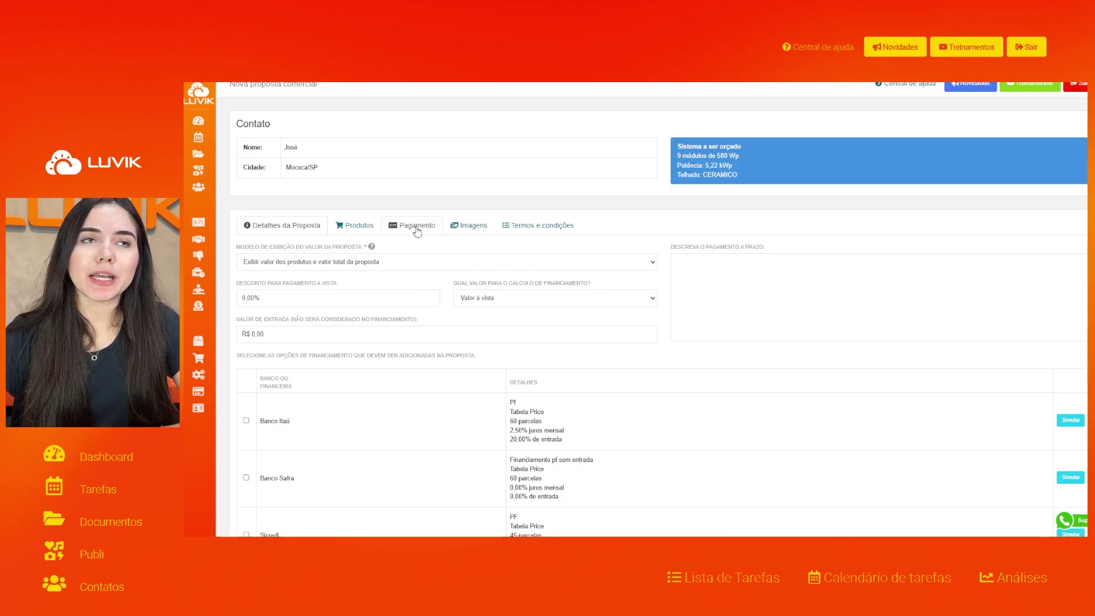
{"action": "left_click", "coordinate": [311, 299]}
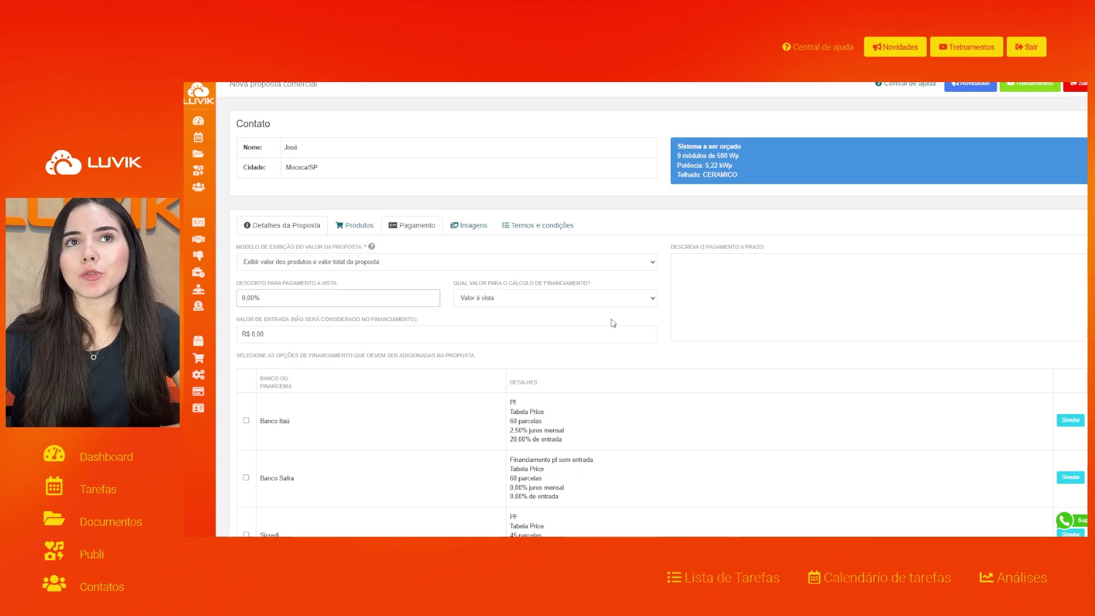
{"action": "left_click", "coordinate": [690, 290]}
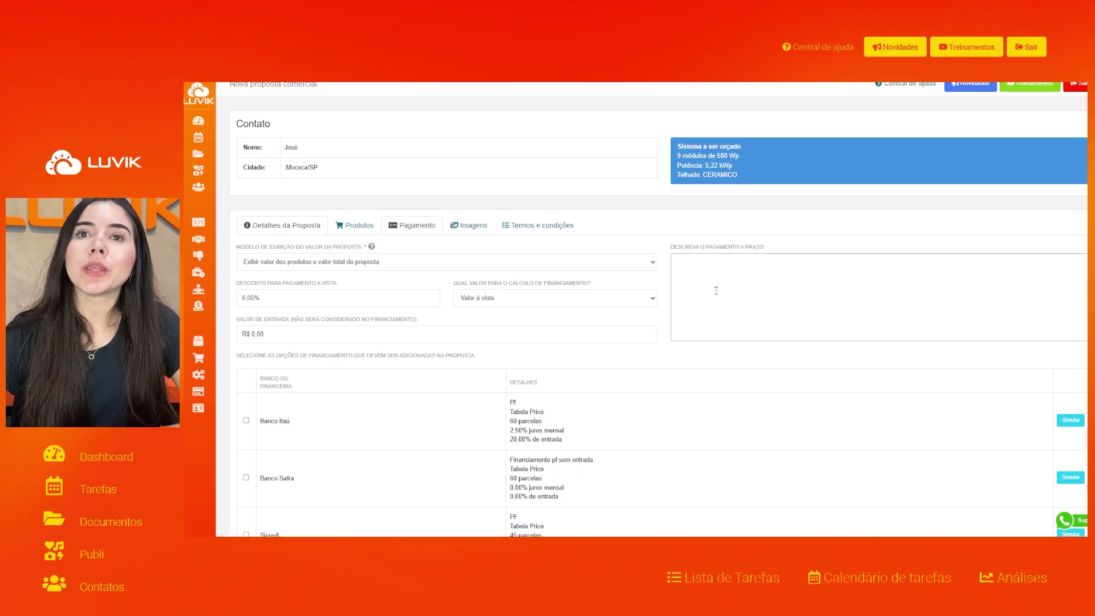
{"action": "left_click", "coordinate": [481, 232]}
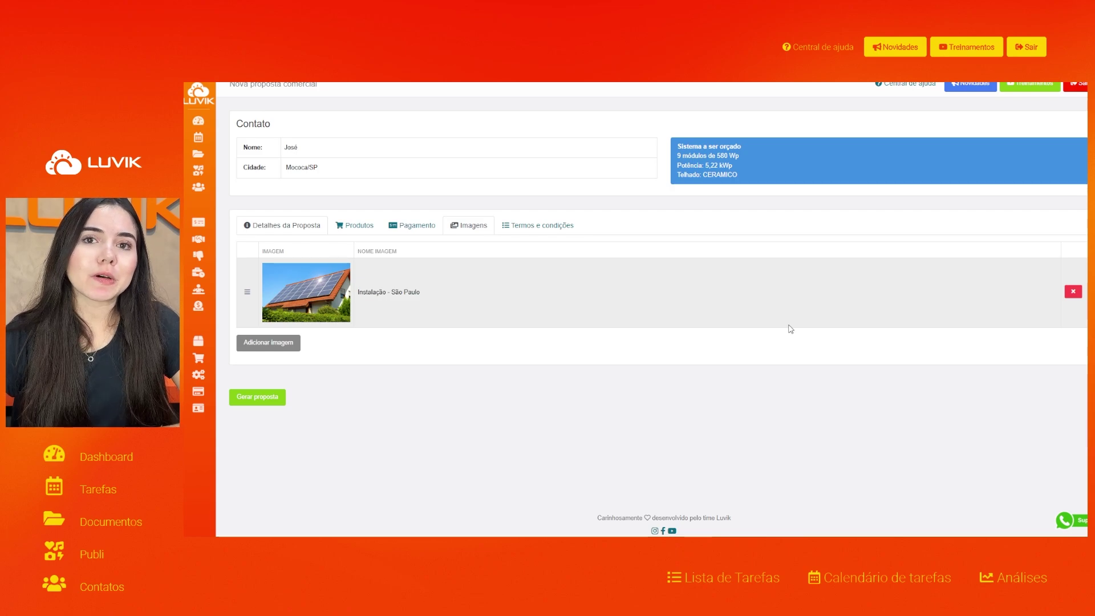
{"action": "left_click", "coordinate": [558, 232]}
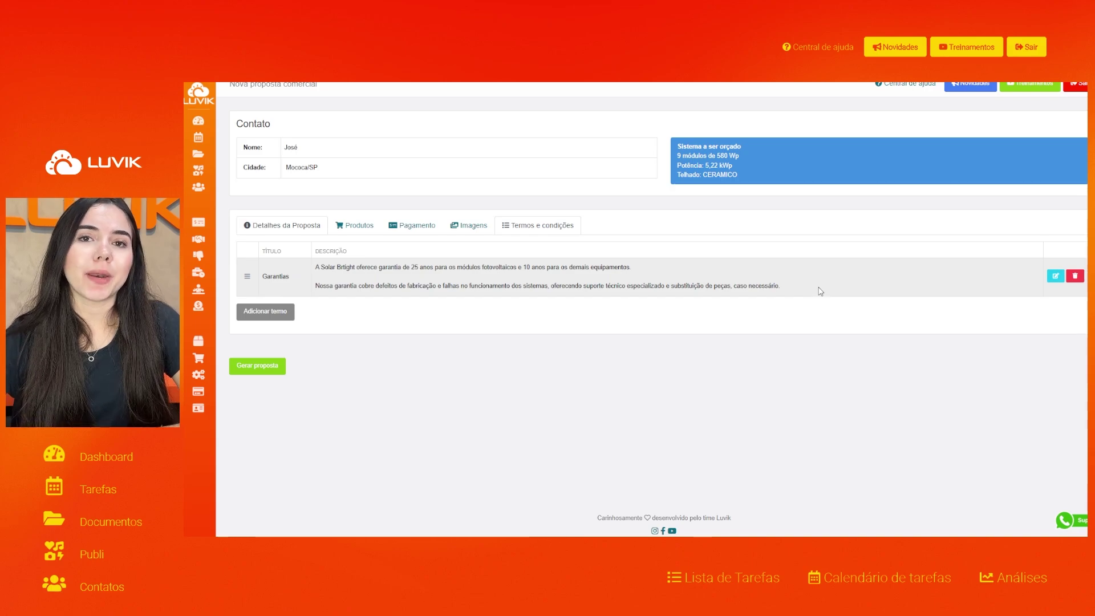
Return to the proposal's product list and generate the commercial proposal.
{"action": "left_click", "coordinate": [333, 233]}
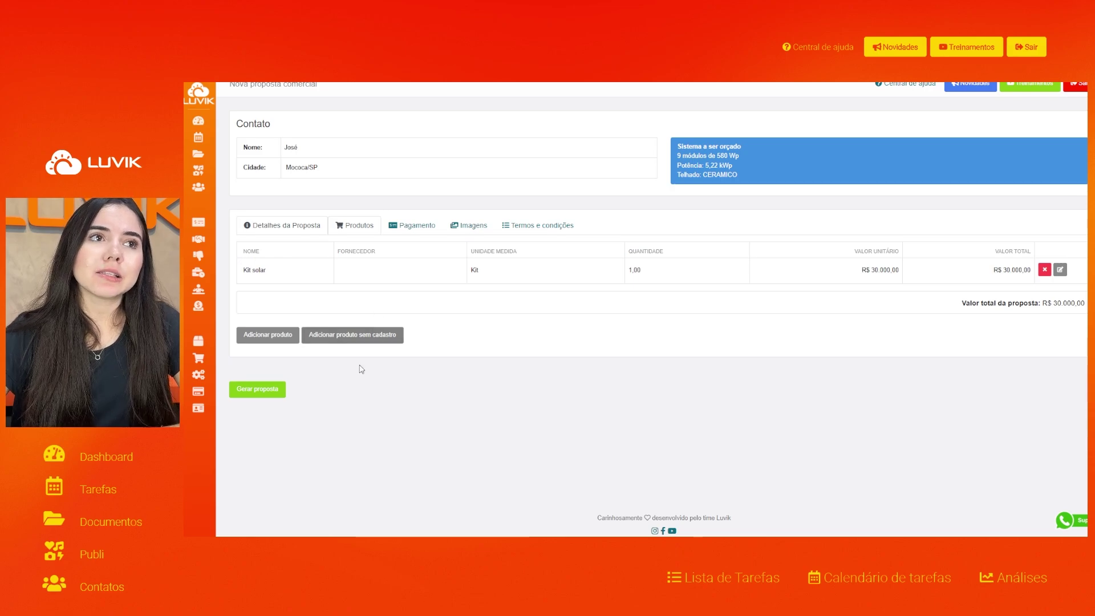
{"action": "left_click", "coordinate": [251, 394]}
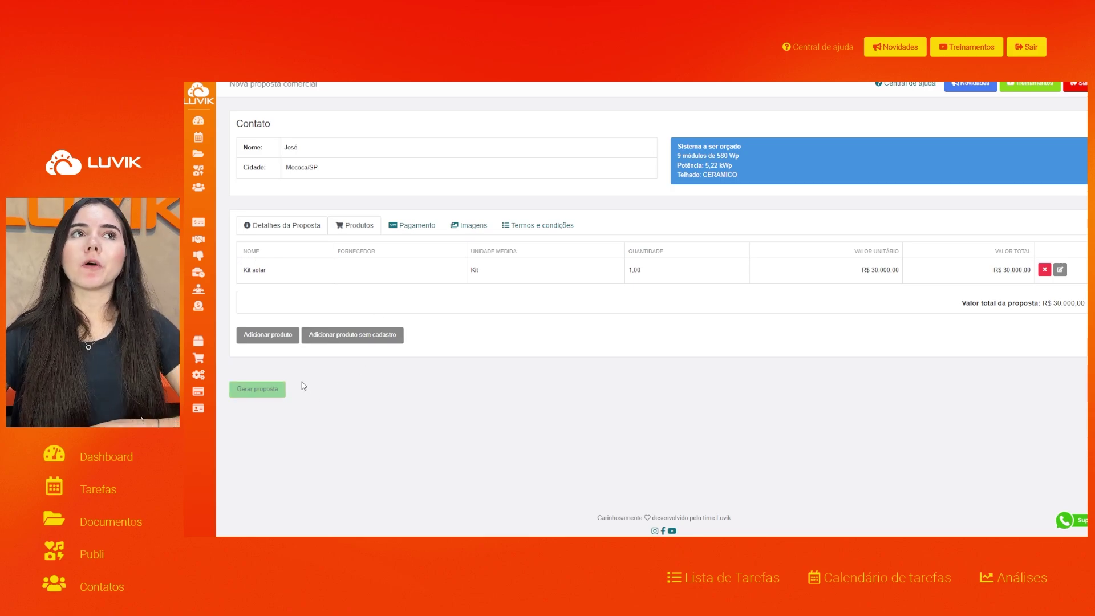